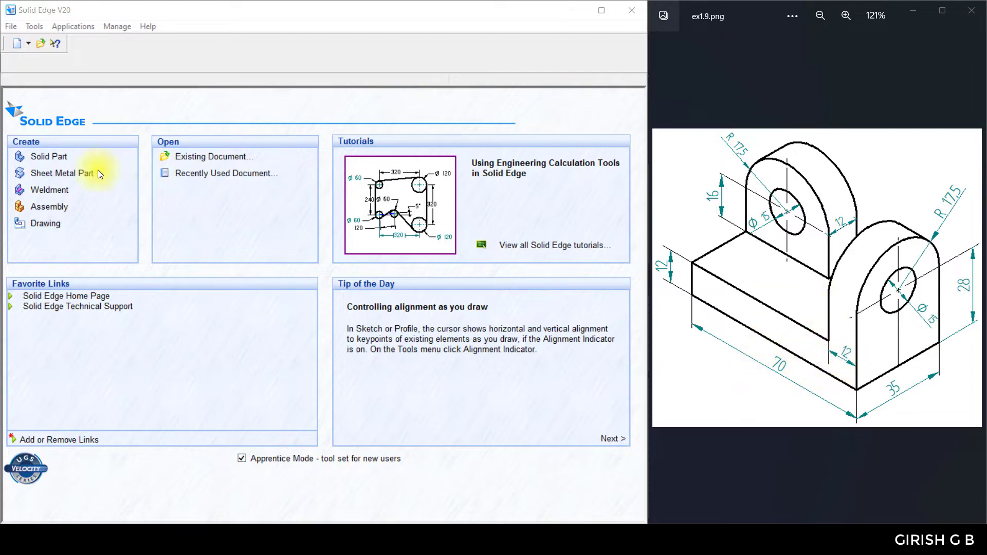
# Step: Create a new solid part and sketch a rectangle about 76 by 57 mm on the Top (xy) plane
pyautogui.click(57, 161)
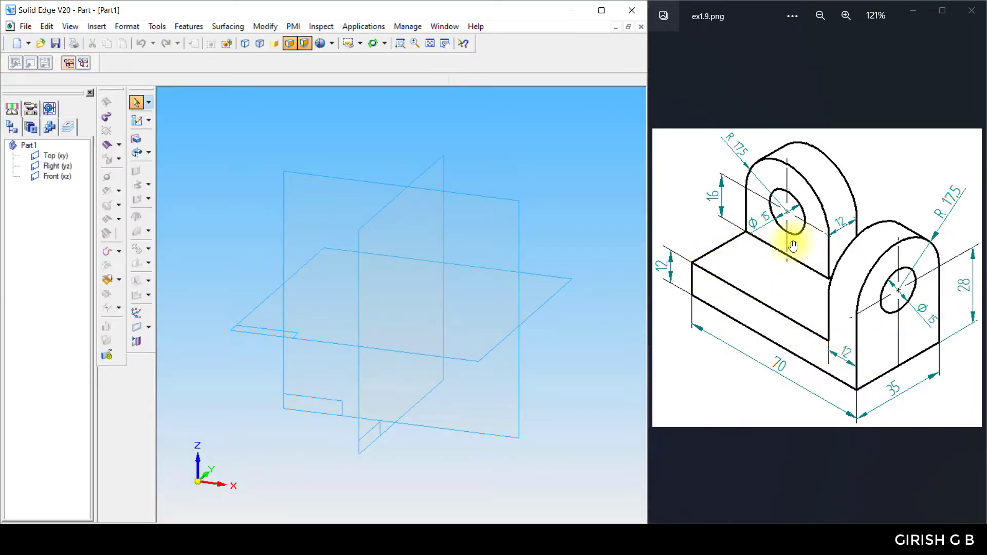
pyautogui.click(136, 121)
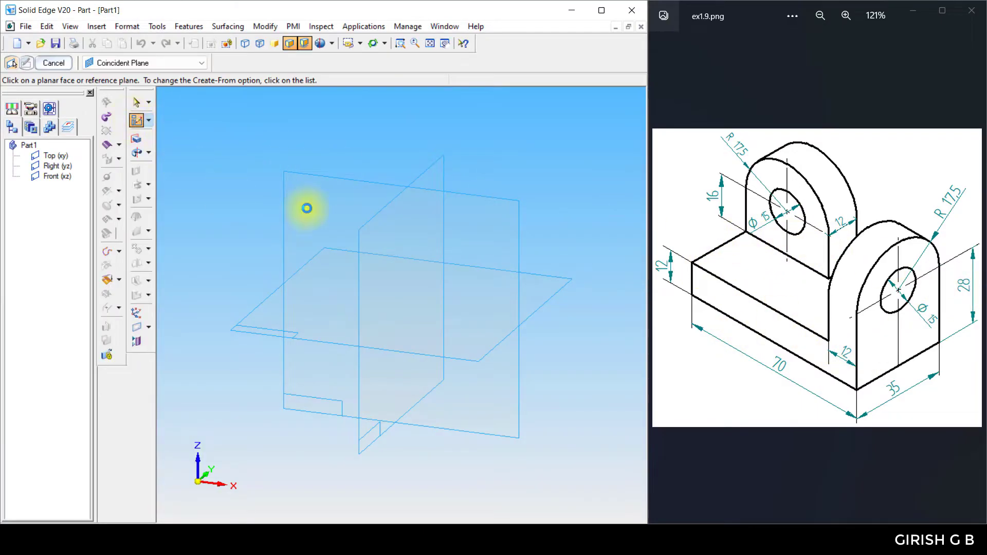
pyautogui.click(545, 285)
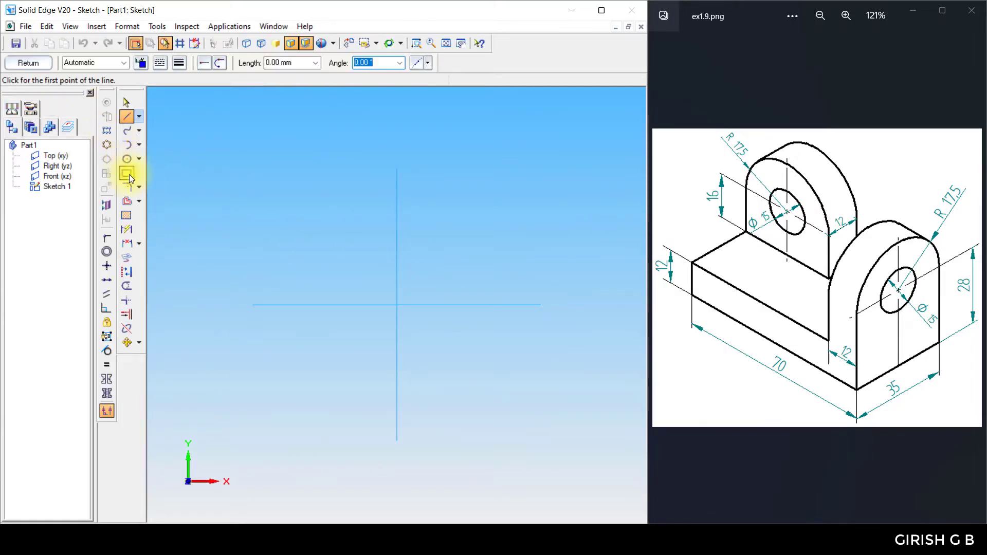
pyautogui.click(127, 173)
pyautogui.moveTo(298, 230); pyautogui.dragTo(488, 374)
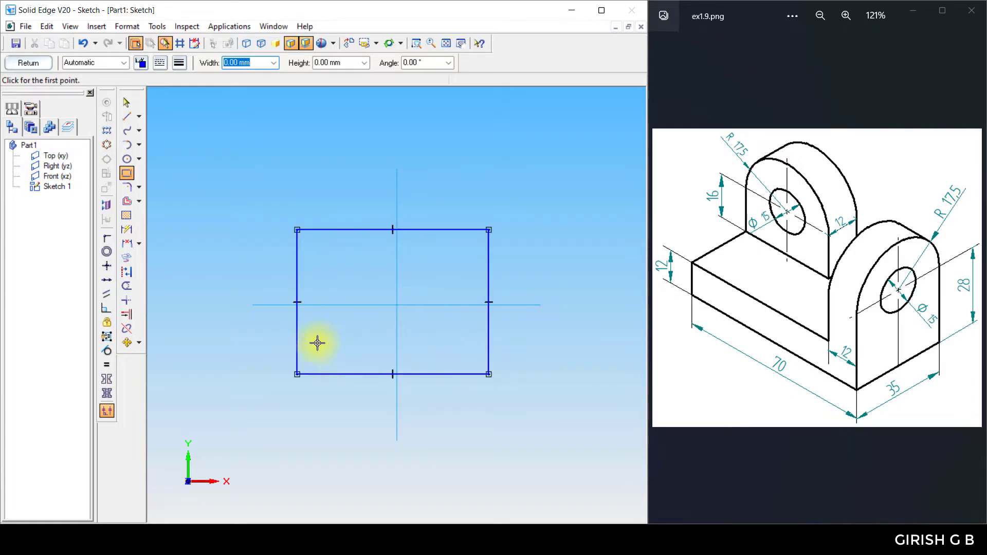
# Step: Dimension the rectangle to 70 mm wide and 35 mm high
pyautogui.click(127, 229)
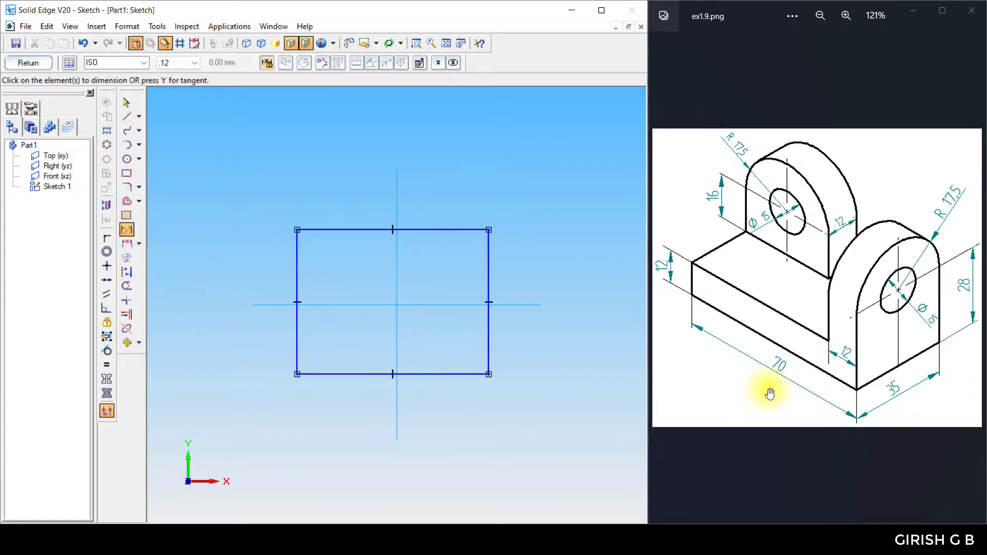
pyautogui.click(425, 374)
pyautogui.click(431, 410)
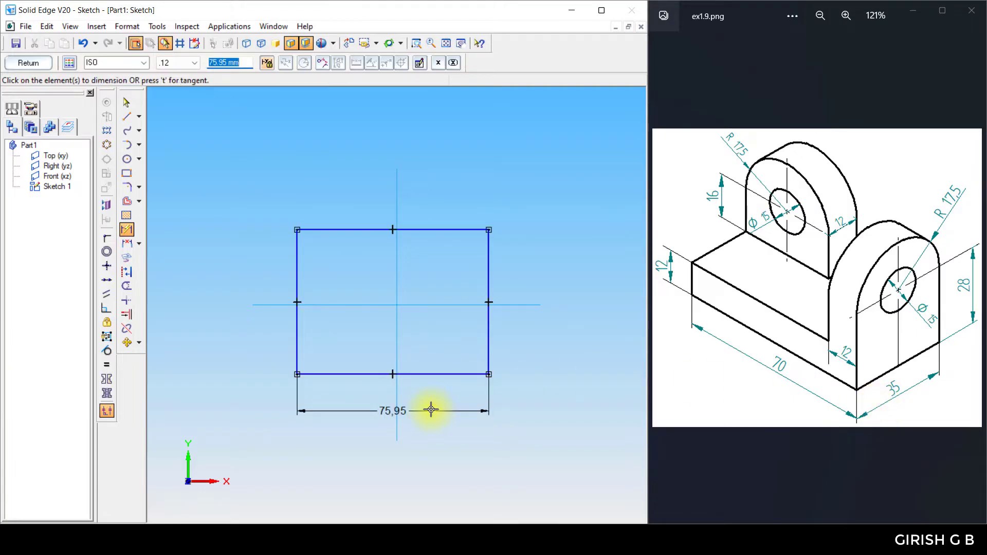
pyautogui.write('70')
pyautogui.press('Return')
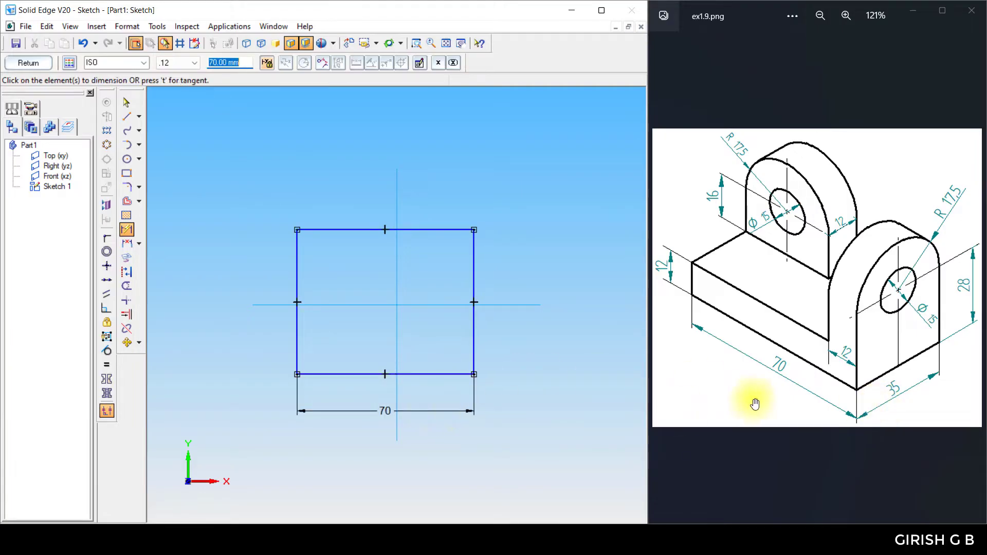
pyautogui.click(473, 335)
pyautogui.click(515, 335)
pyautogui.write('3')
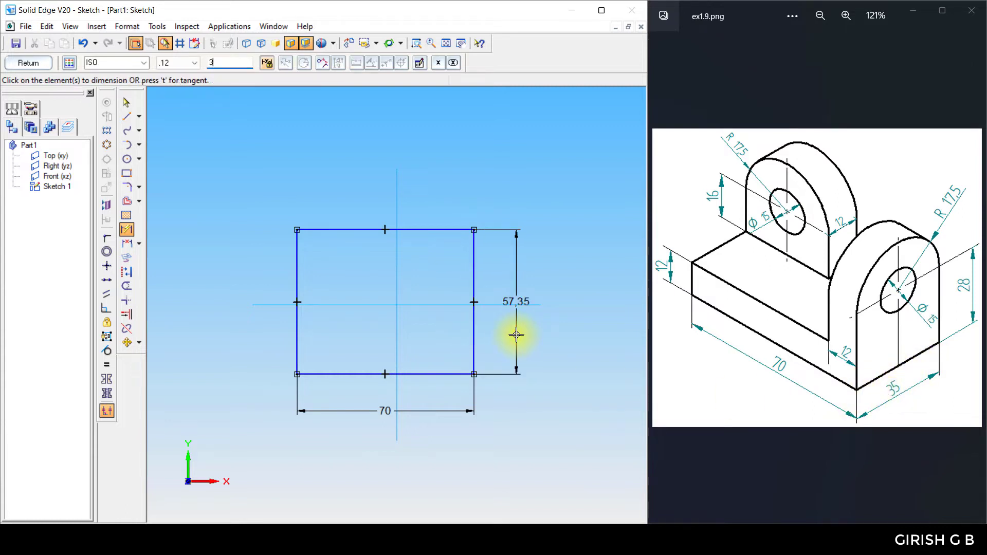
pyautogui.write('5')
pyautogui.press('Return')
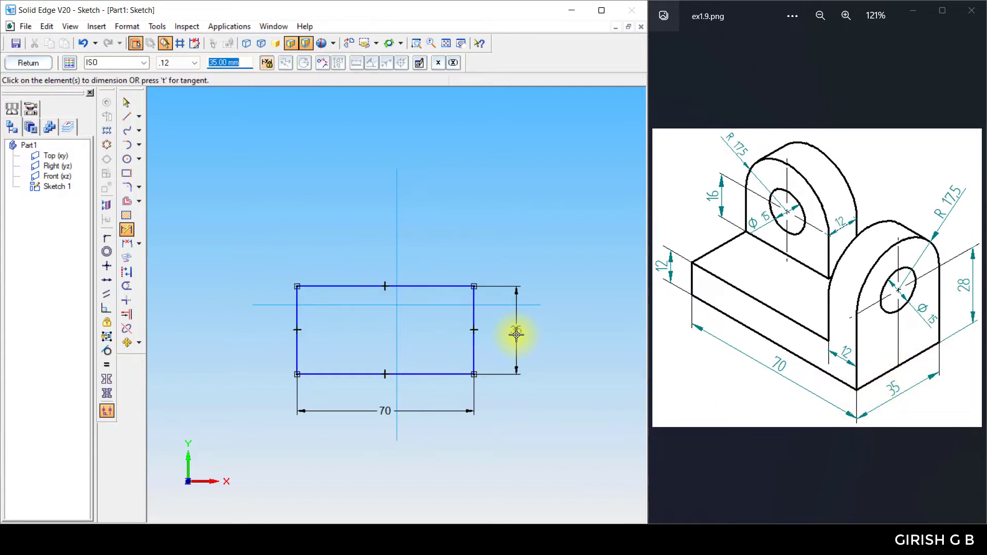
# Step: Centre the rectangle on the reference axes by connecting its bottom and right edge midpoints to them, and finish the sketch
pyautogui.click(106, 237)
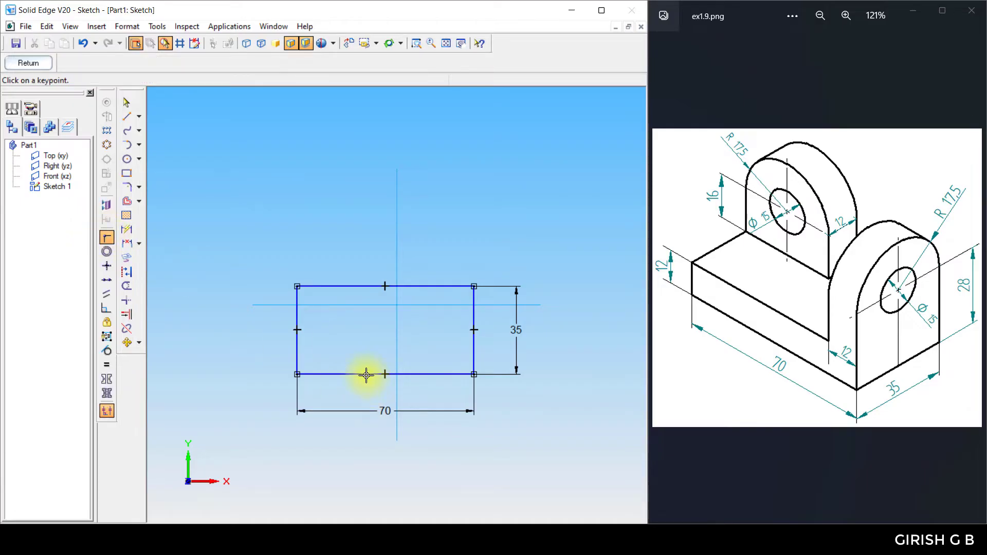
pyautogui.click(385, 374)
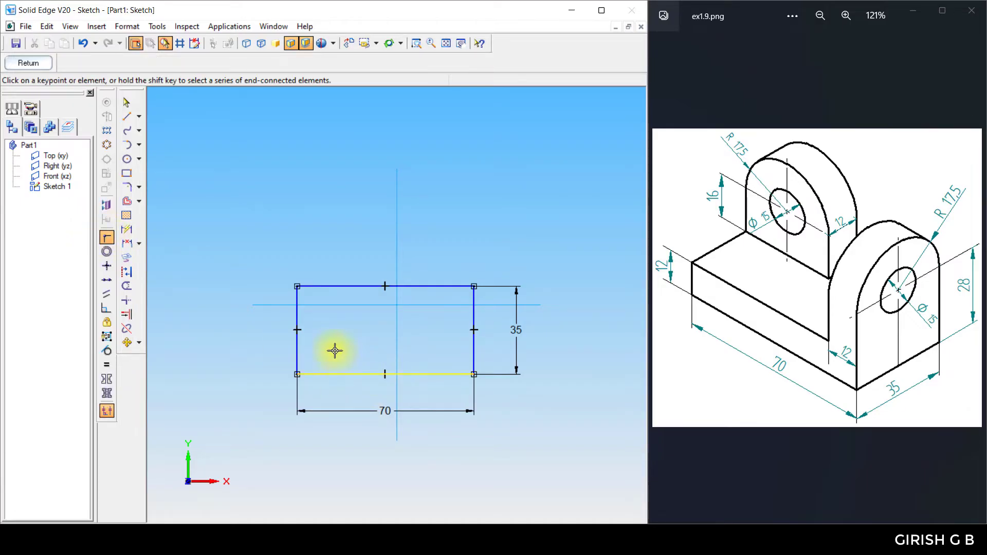
pyautogui.click(396, 335)
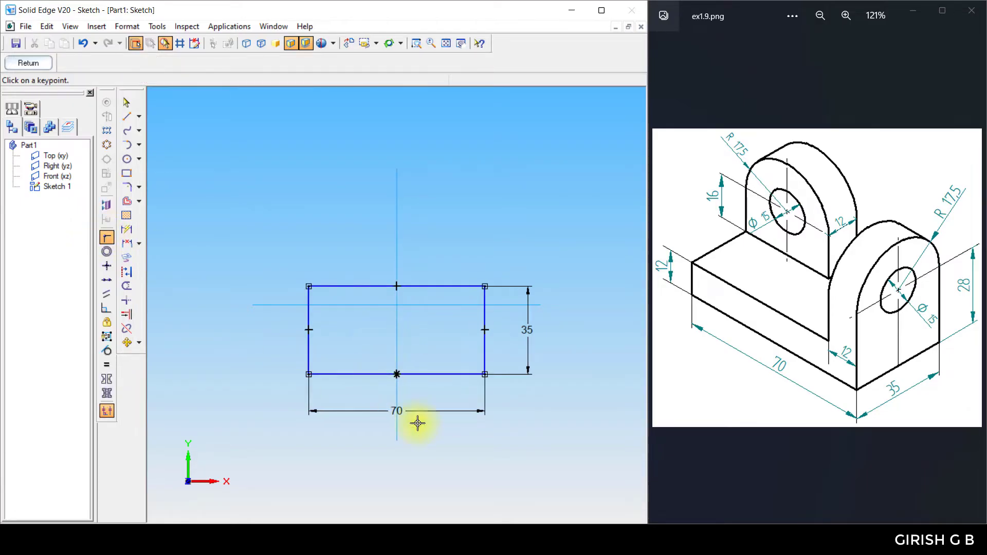
pyautogui.click(486, 331)
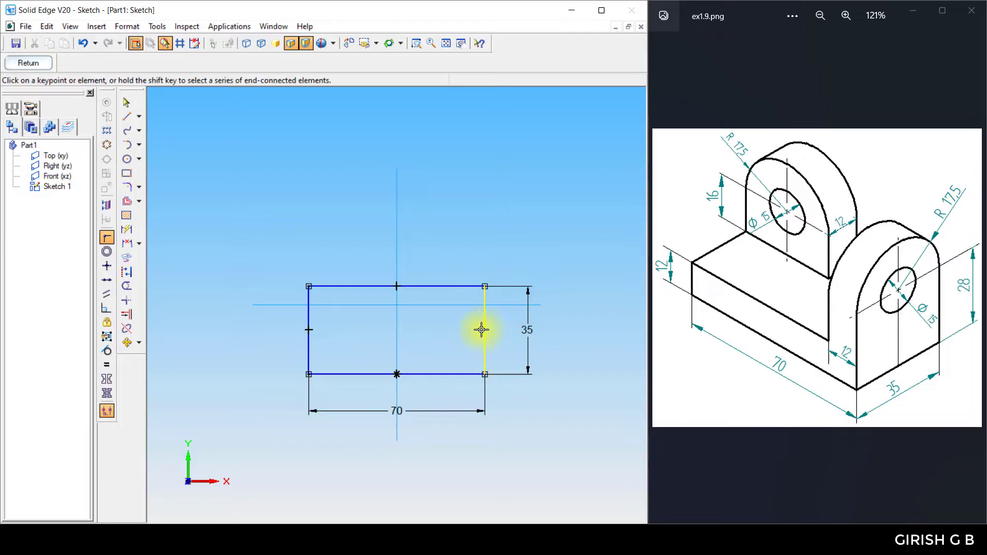
pyautogui.click(459, 305)
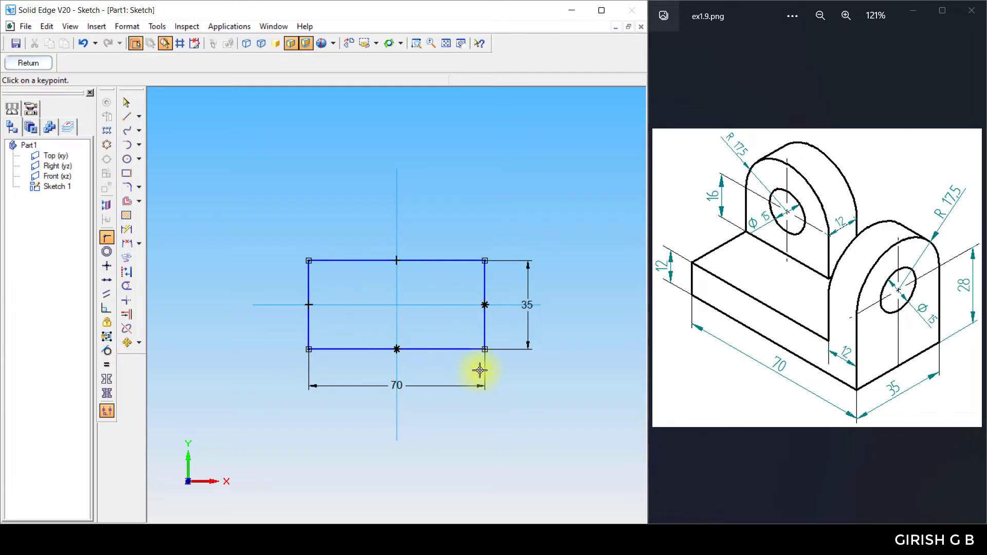
pyautogui.click(27, 63)
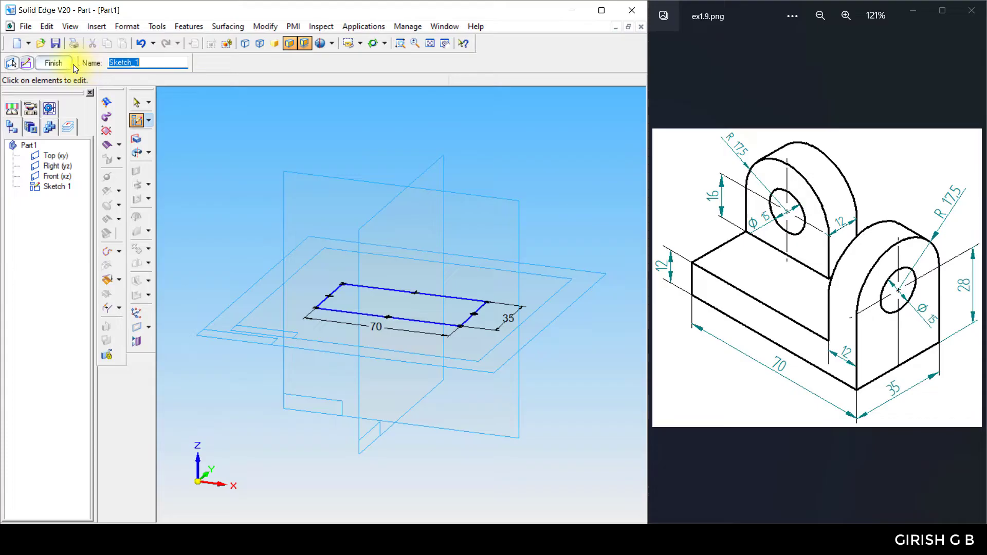
pyautogui.click(38, 63)
# Step: Extrude the rectangle sketch 12 mm downward as a solid protrusion
pyautogui.click(136, 140)
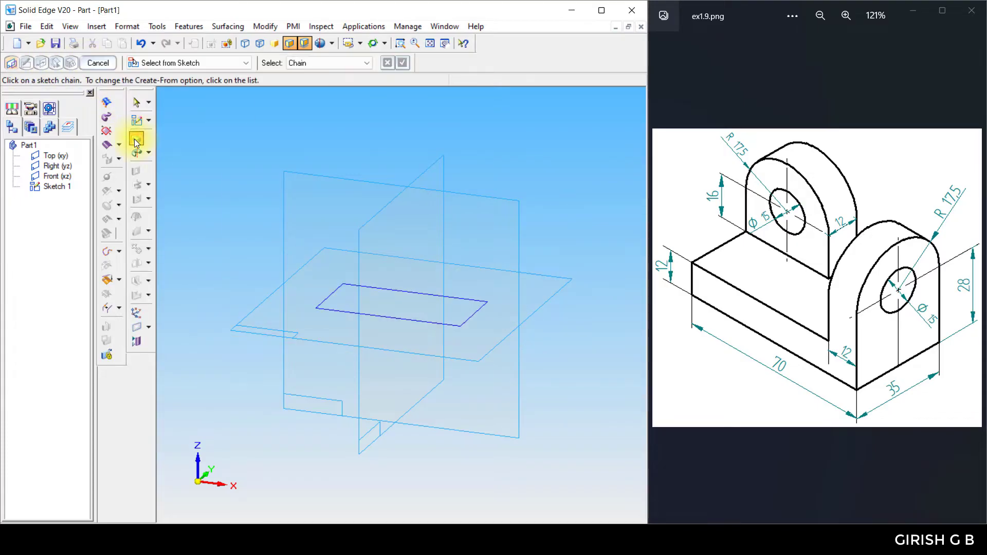
pyautogui.click(384, 317)
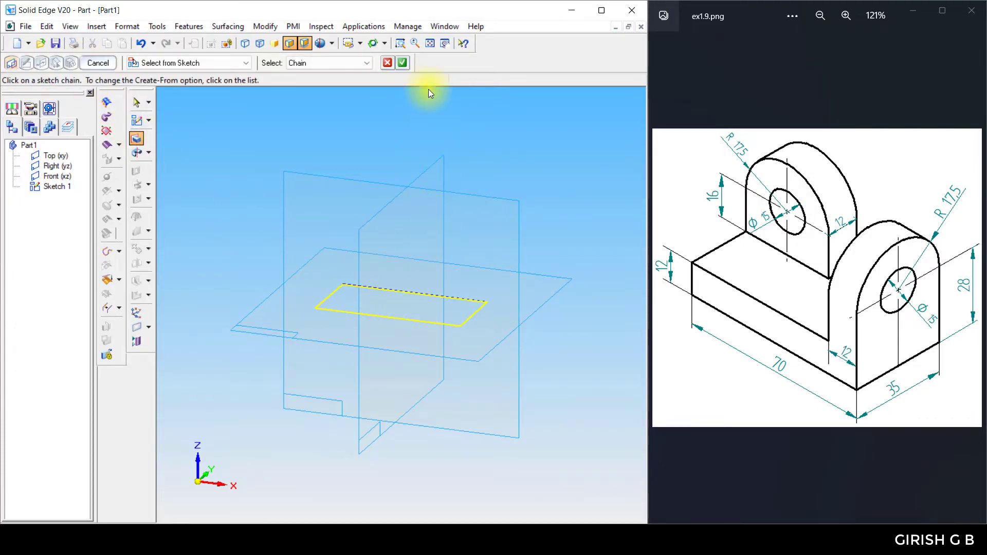
pyautogui.click(401, 63)
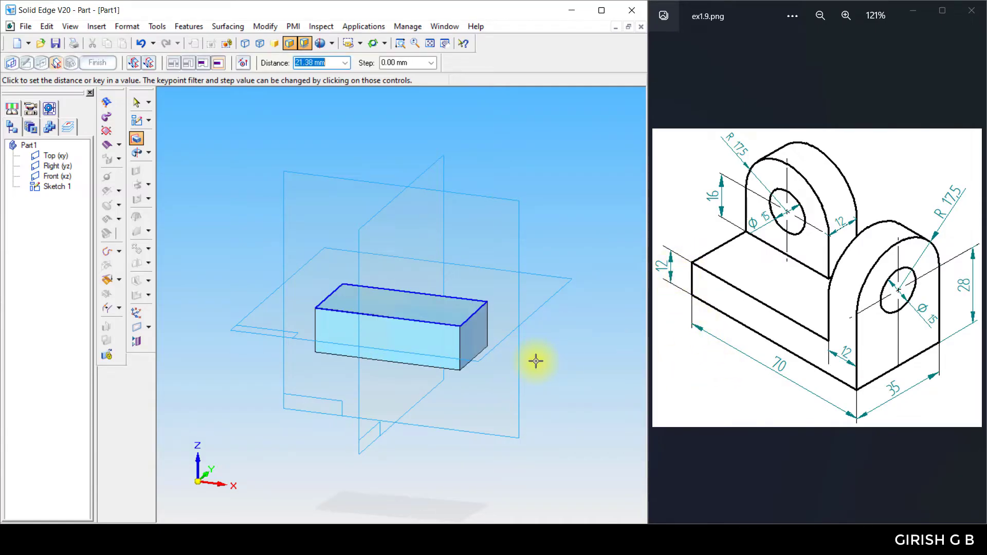
pyautogui.write('12')
pyautogui.press('Return')
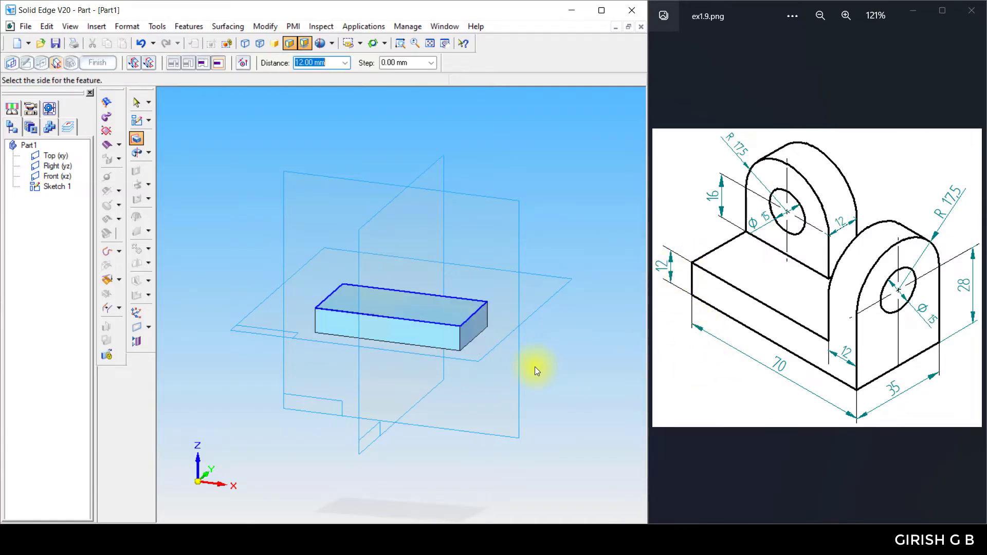
pyautogui.click(534, 366)
pyautogui.click(105, 64)
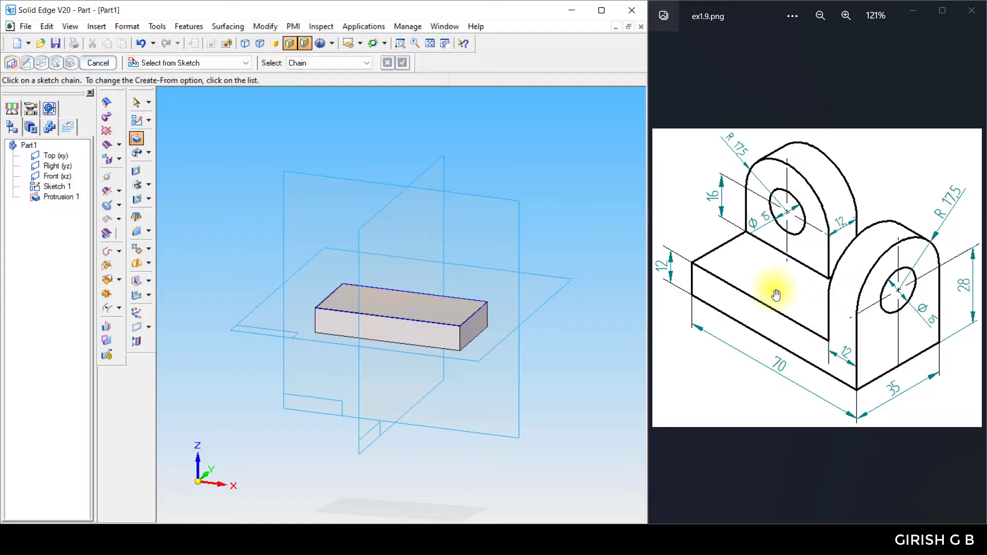
# Step: Start a sketch on the block's 35 mm wide end face and draw a 35 mm diameter circle above it, centred on the vertical axis
pyautogui.click(137, 122)
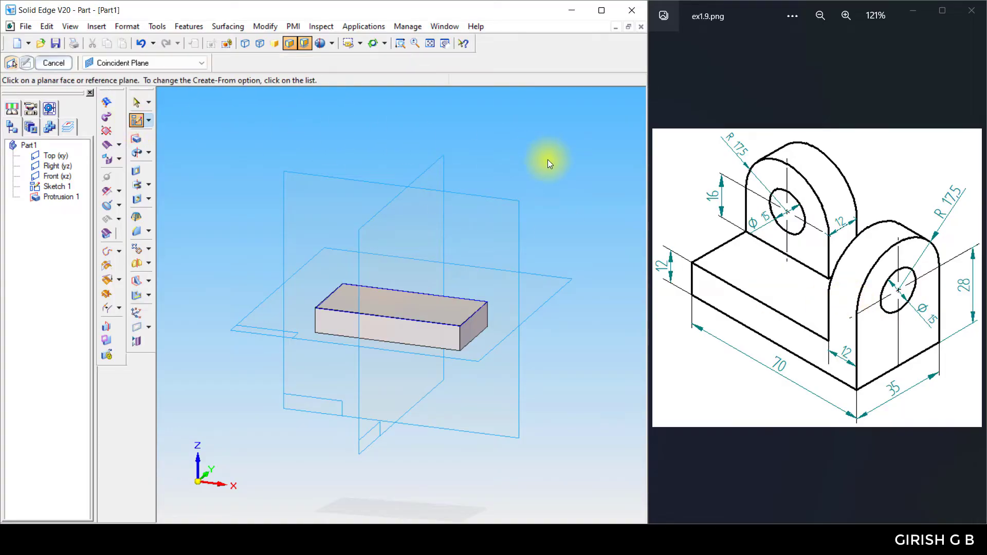
pyautogui.click(473, 334)
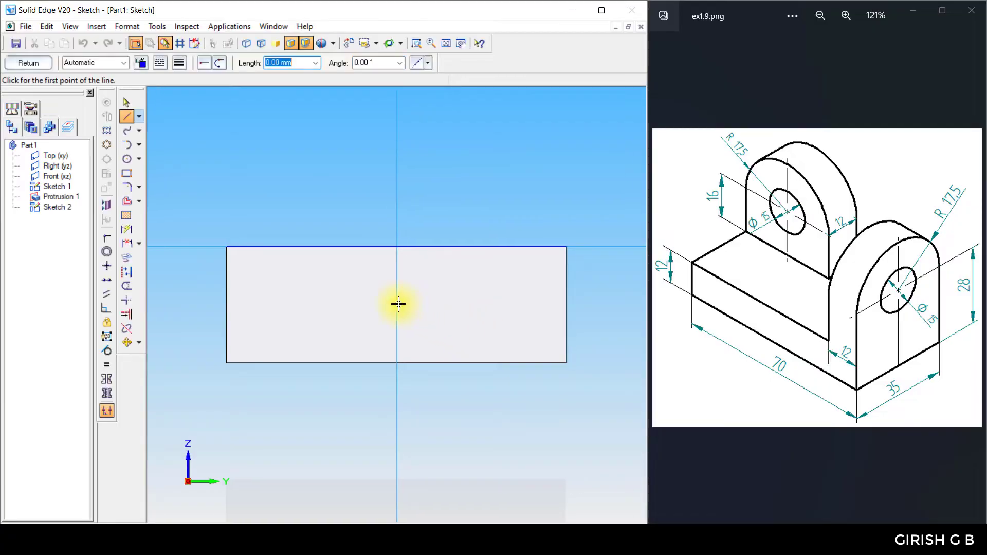
pyautogui.click(448, 44)
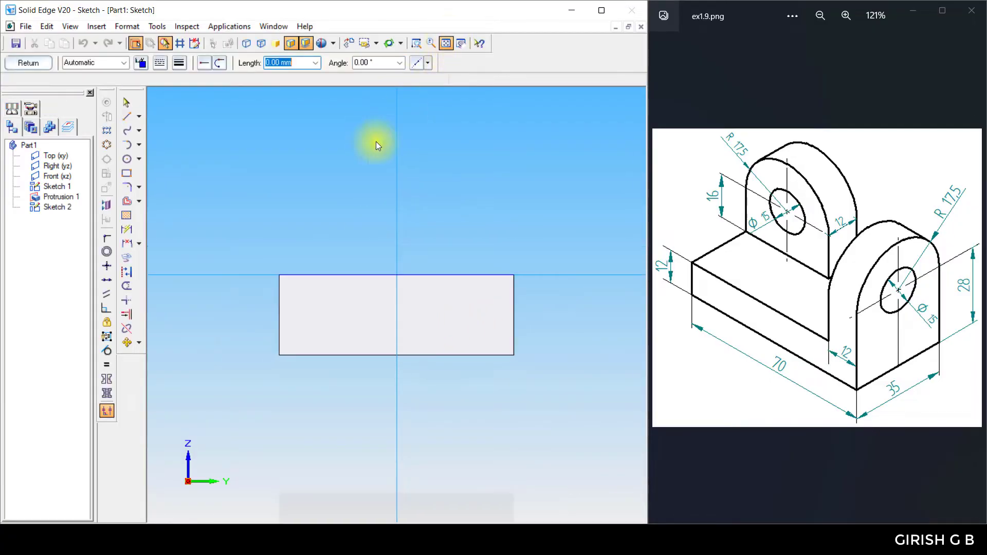
pyautogui.click(125, 160)
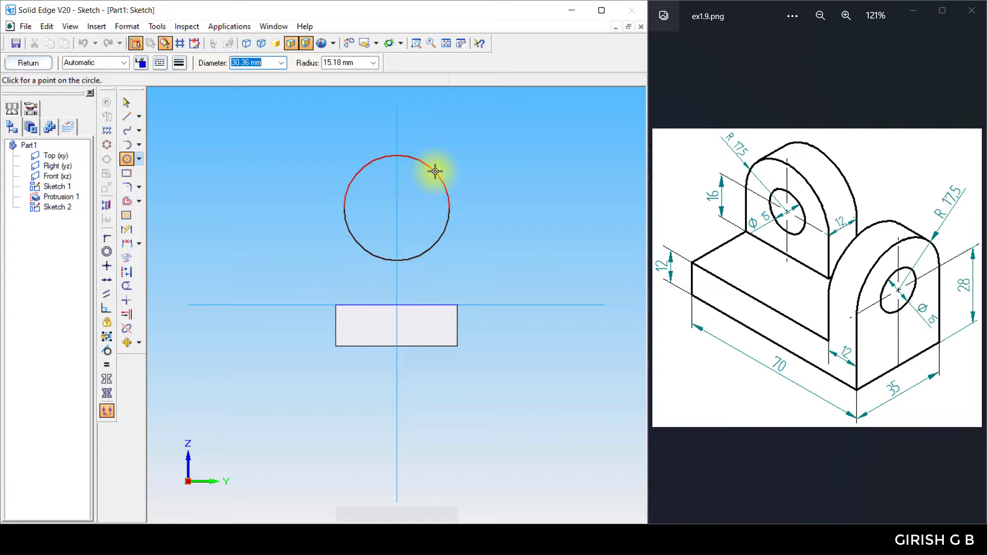
pyautogui.write('5')
pyautogui.press('Return')
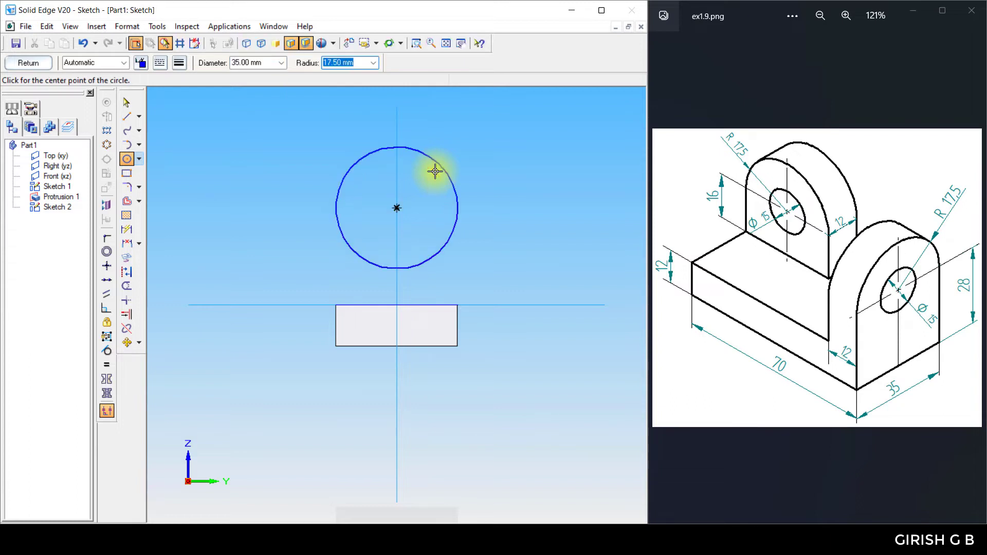
# Step: Sketch a second circle about 15.6 mm in diameter to the left of the 35 mm circle
pyautogui.click(127, 160)
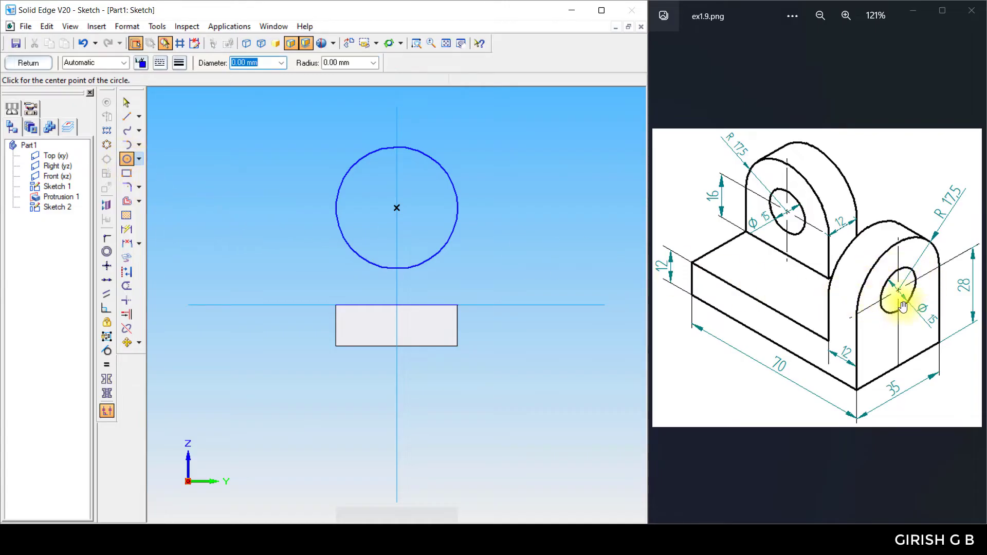
pyautogui.click(236, 176)
pyautogui.click(222, 153)
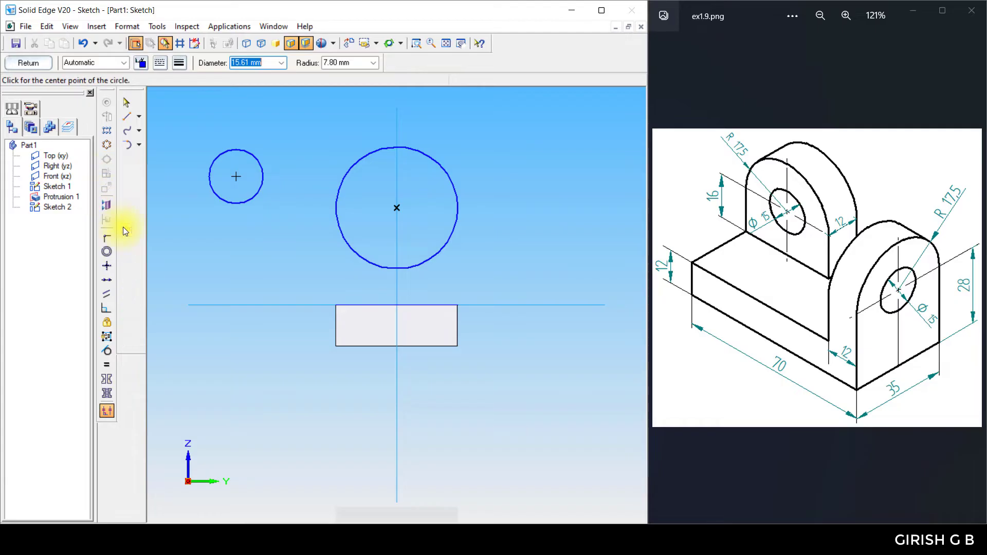
# Step: Dimension the large circle's diameter at 35 mm and set the small circle's diameter to 15 mm
pyautogui.click(126, 229)
pyautogui.click(442, 174)
pyautogui.click(469, 148)
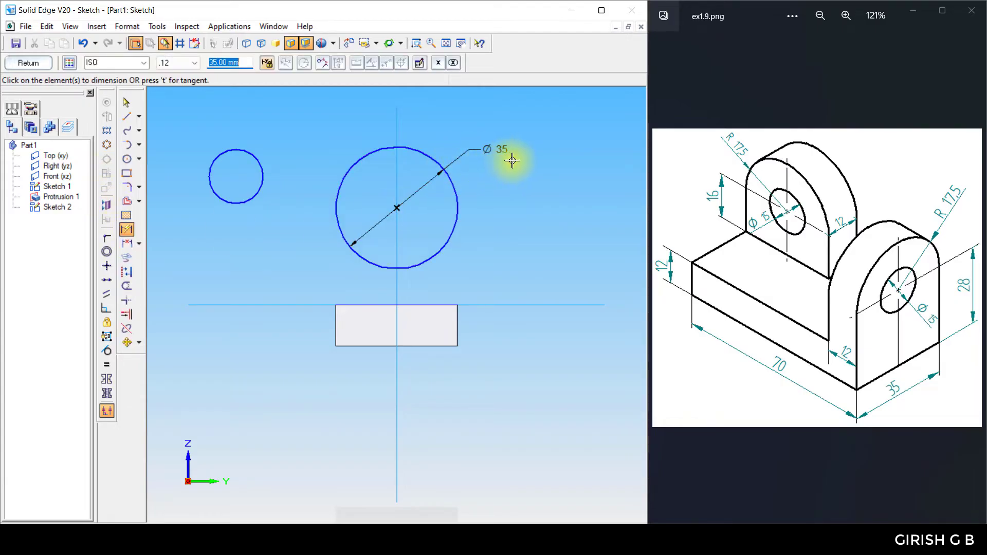
pyautogui.click(253, 155)
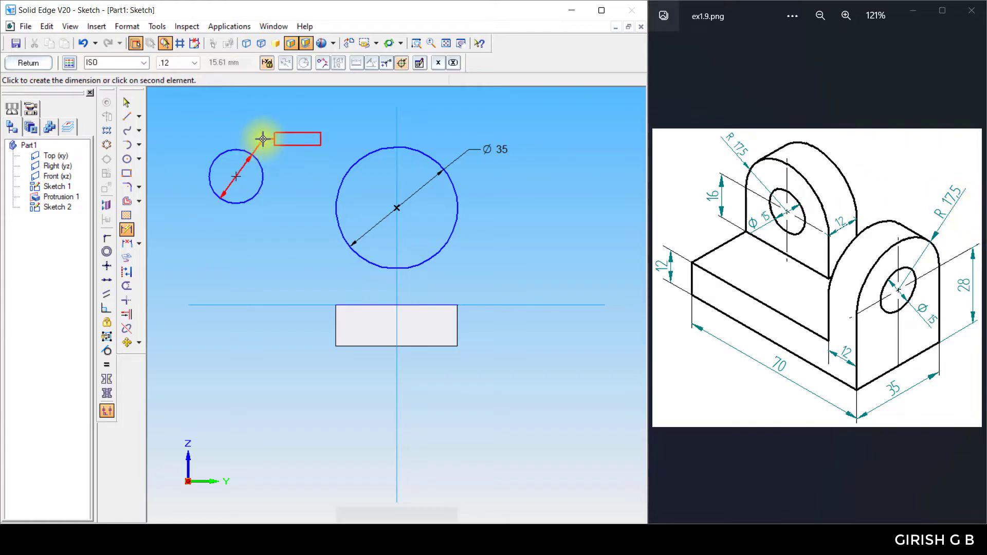
pyautogui.click(263, 139)
pyautogui.press('Return')
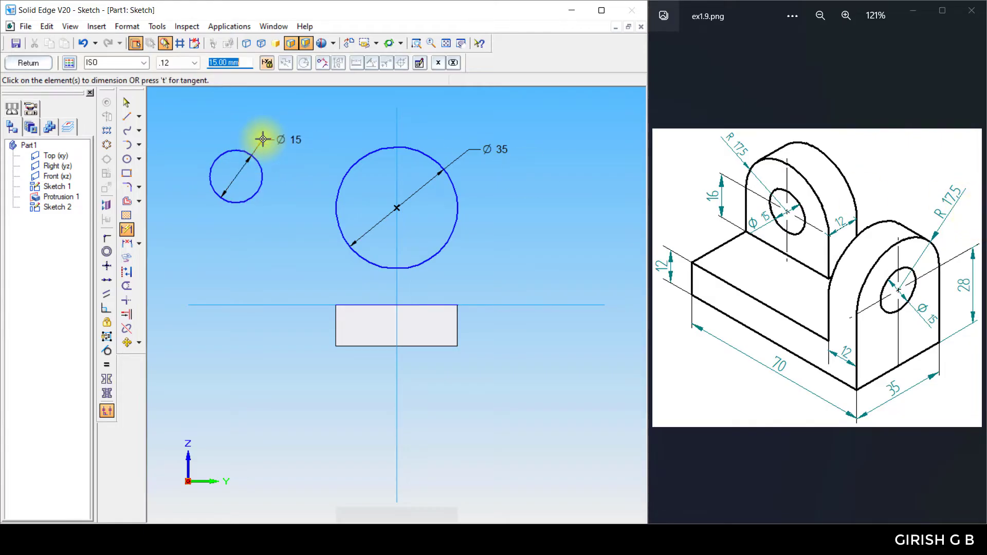
# Step: Make the 15 mm circle concentric with the 35 mm circle
pyautogui.click(109, 251)
pyautogui.click(229, 201)
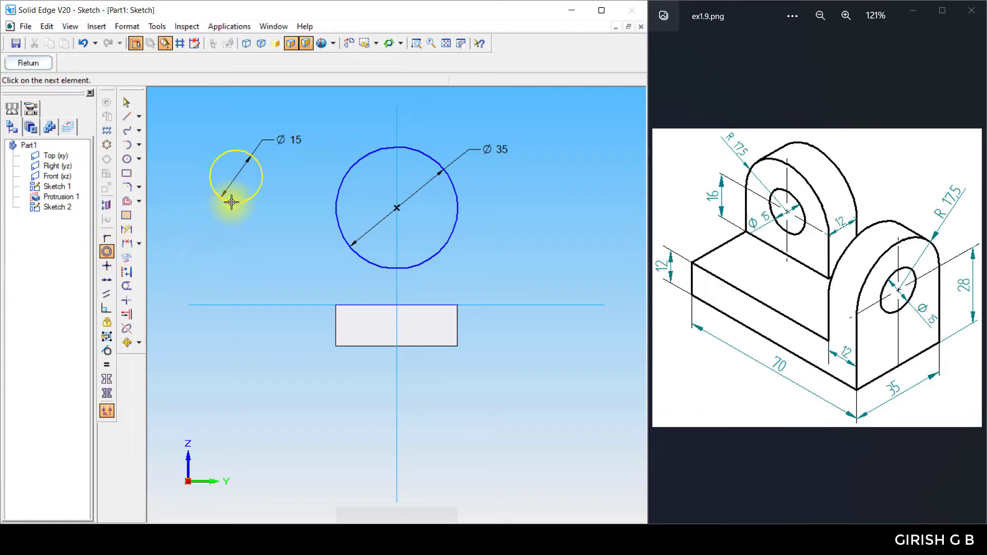
pyautogui.click(335, 192)
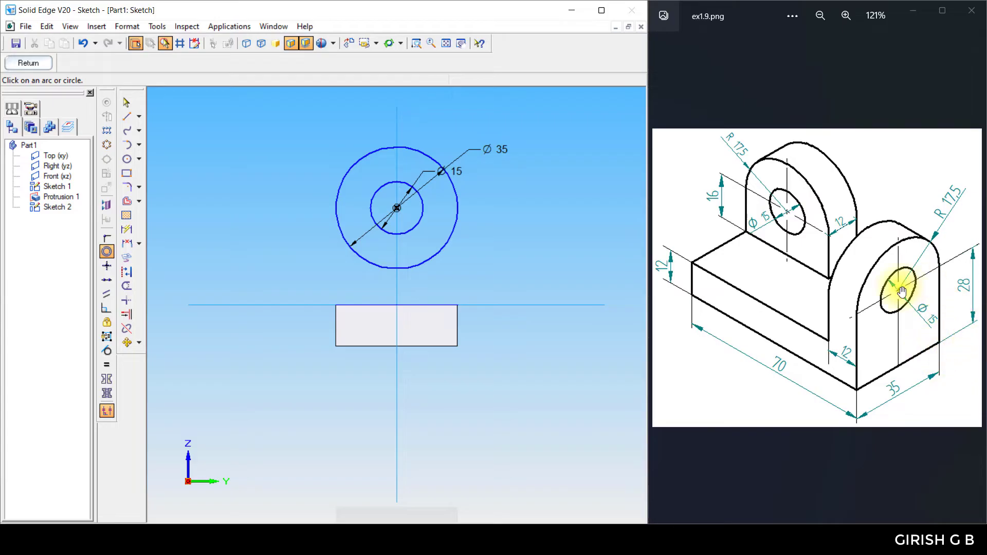
# Step: Dimension the concentric circles' centre 28 mm above the block's lower edge
pyautogui.click(127, 230)
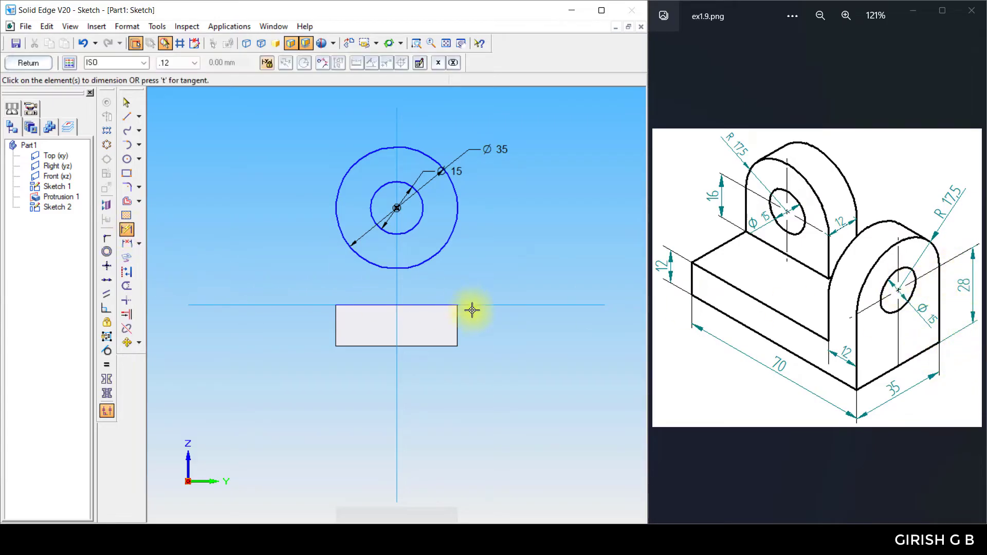
pyautogui.click(439, 346)
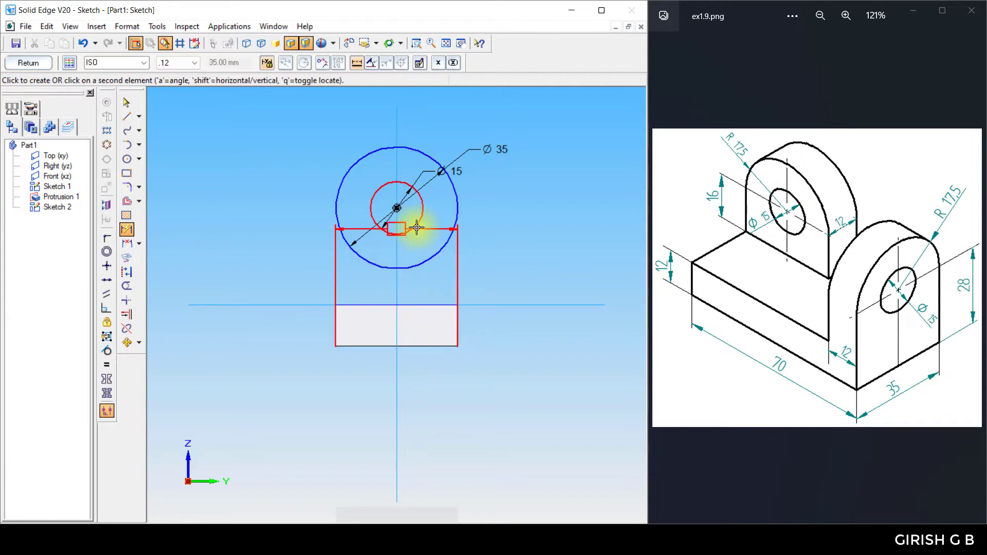
pyautogui.click(394, 209)
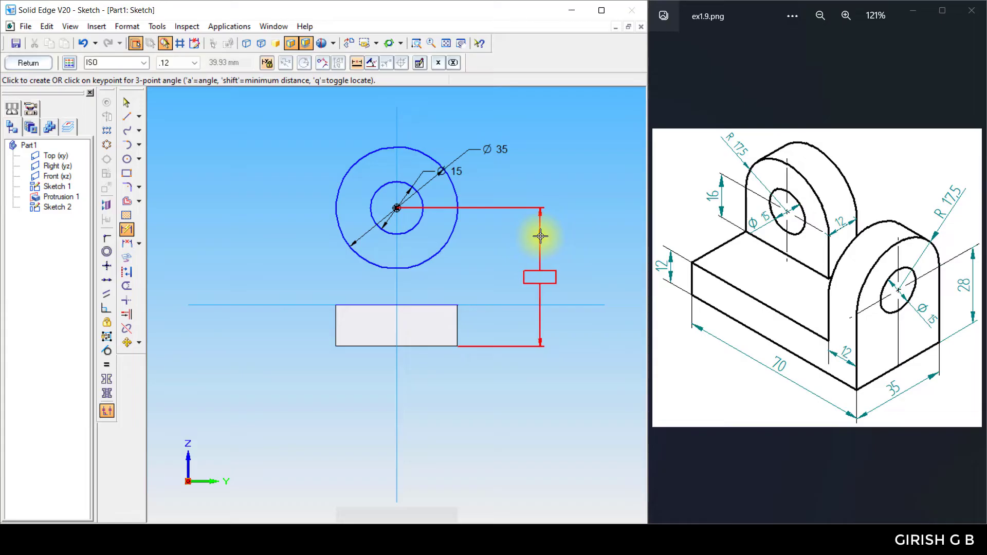
pyautogui.click(540, 234)
pyautogui.write('2')
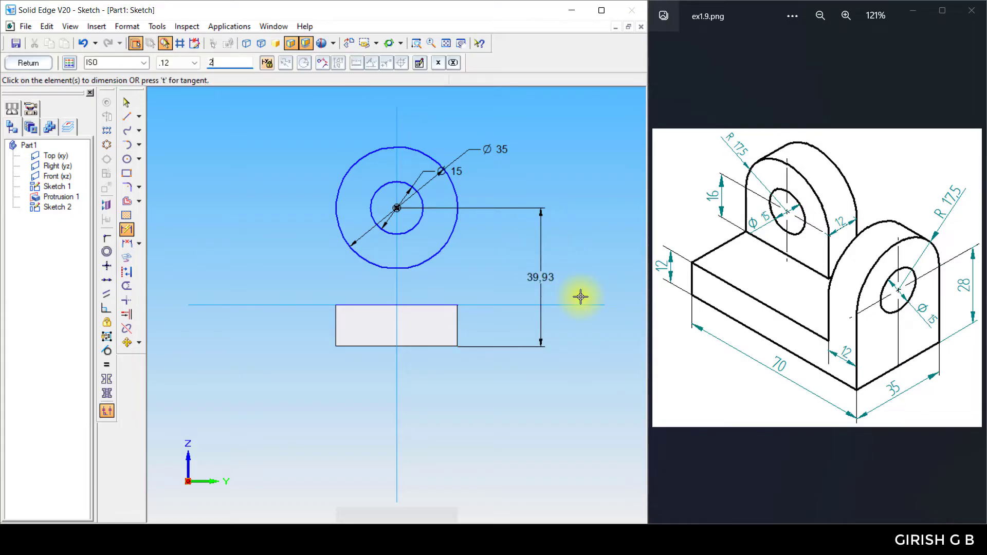
pyautogui.write('8')
pyautogui.press('Return')
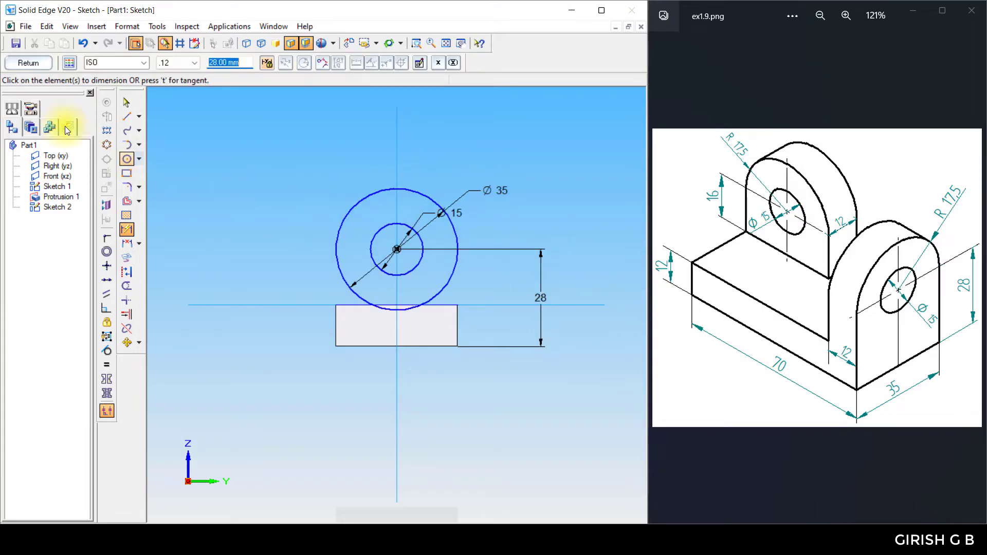
# Step: Draw two vertical lines, one on each side of the 35 mm circle, extending down past the block's top edge
pyautogui.click(127, 117)
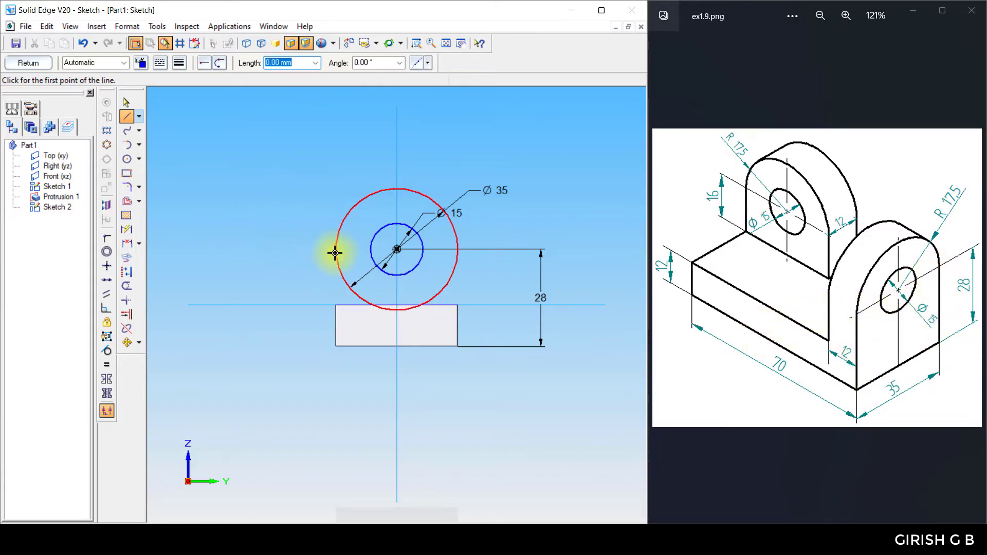
pyautogui.click(319, 214)
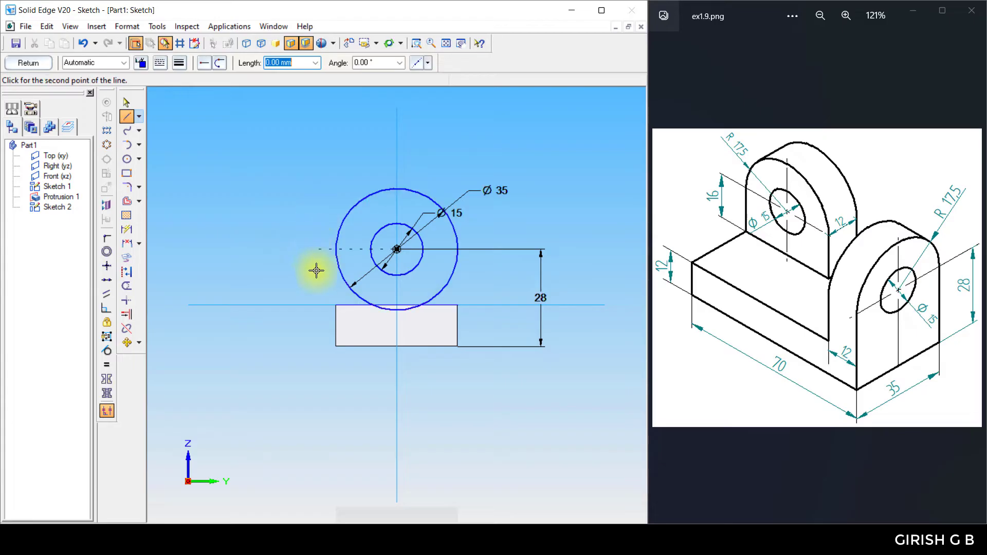
pyautogui.click(319, 365)
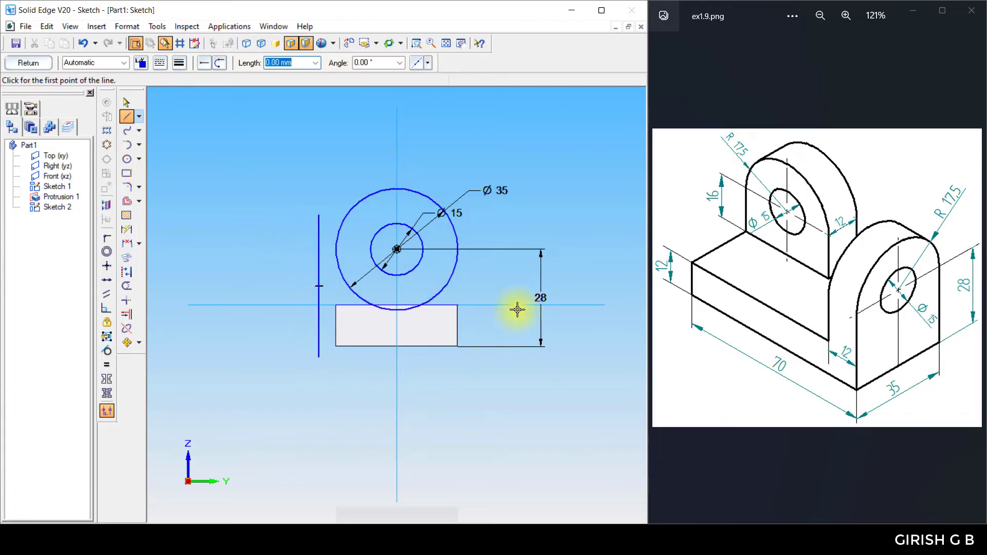
pyautogui.click(488, 209)
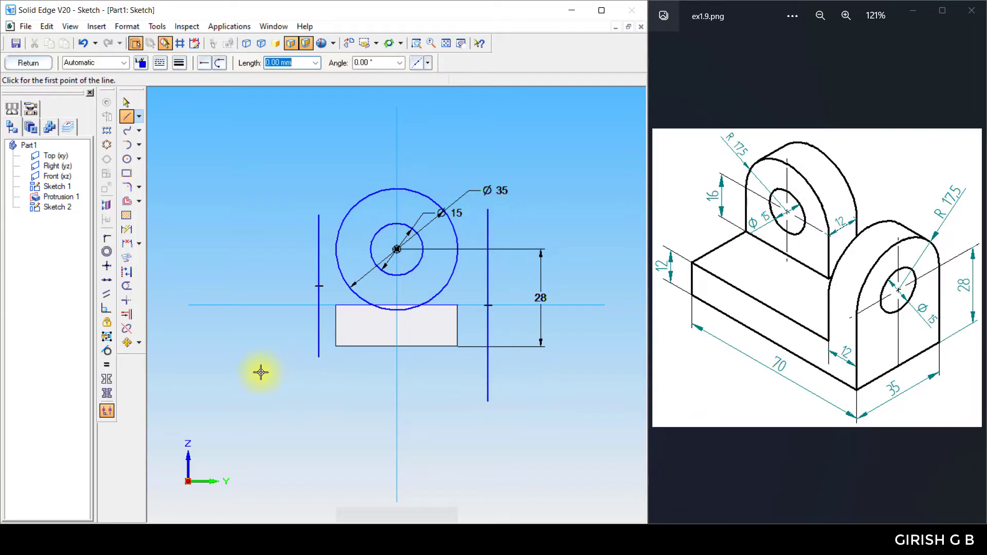
# Step: Make both vertical lines tangent to the 35 mm circle
pyautogui.click(107, 354)
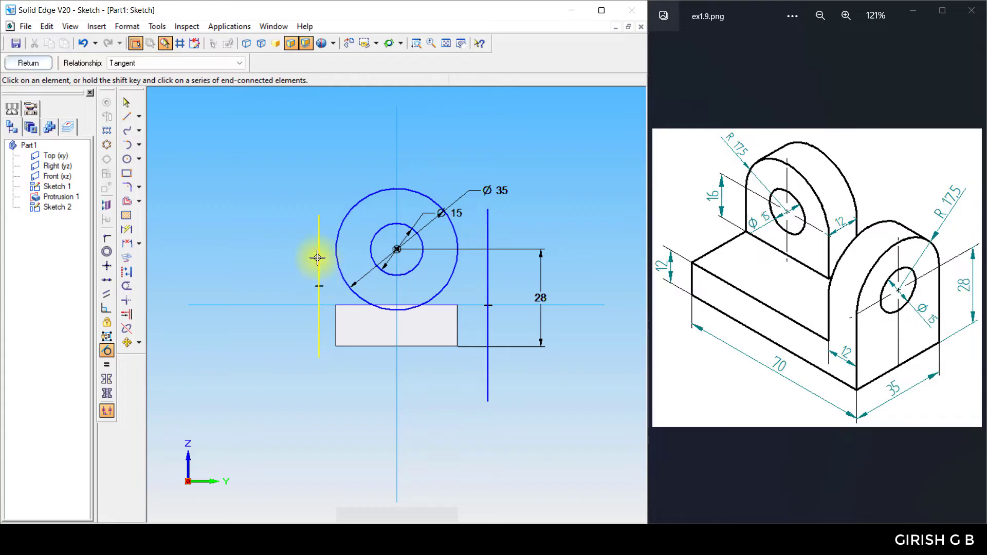
pyautogui.click(337, 235)
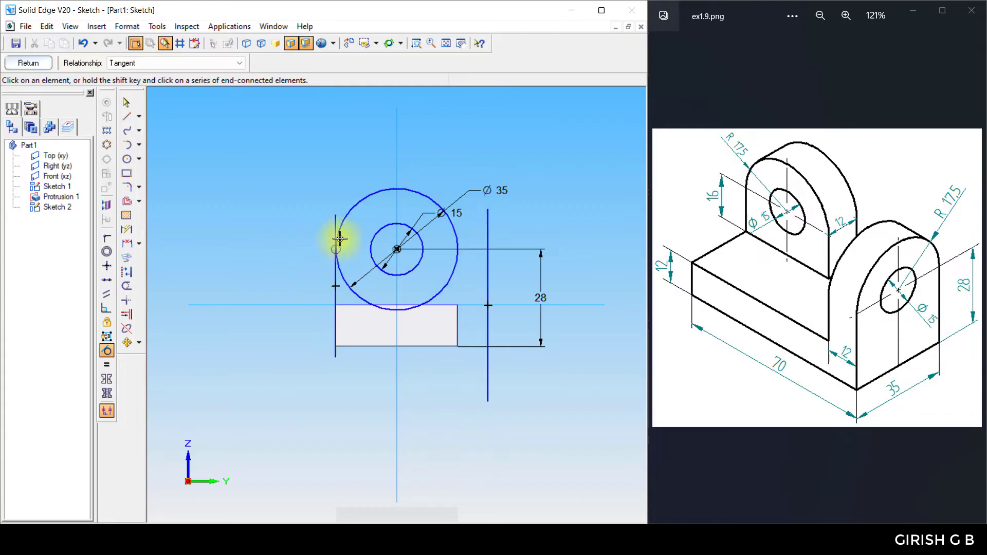
pyautogui.click(489, 232)
pyautogui.click(455, 230)
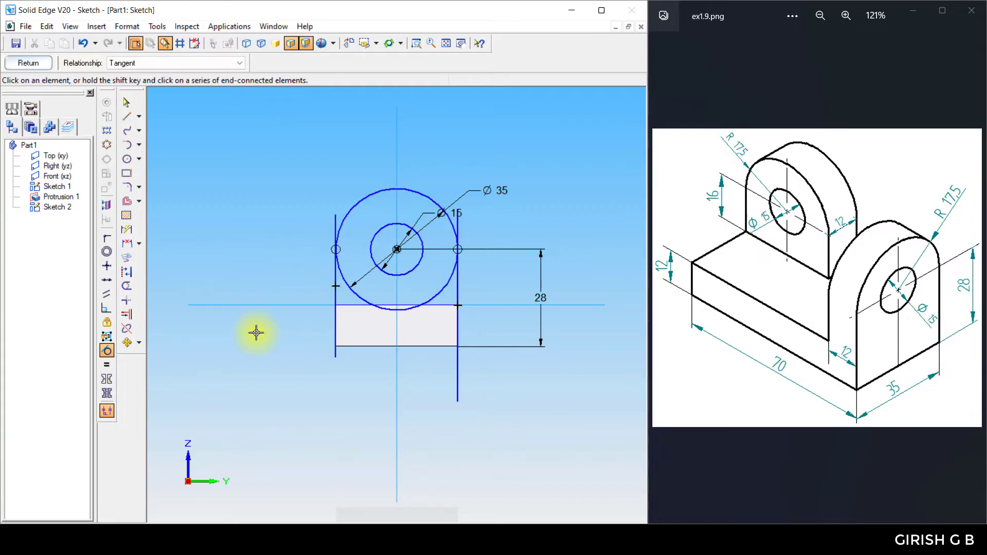
# Step: Trim the line ends above the tangent points and the lower half of the 35 mm circle
pyautogui.click(126, 285)
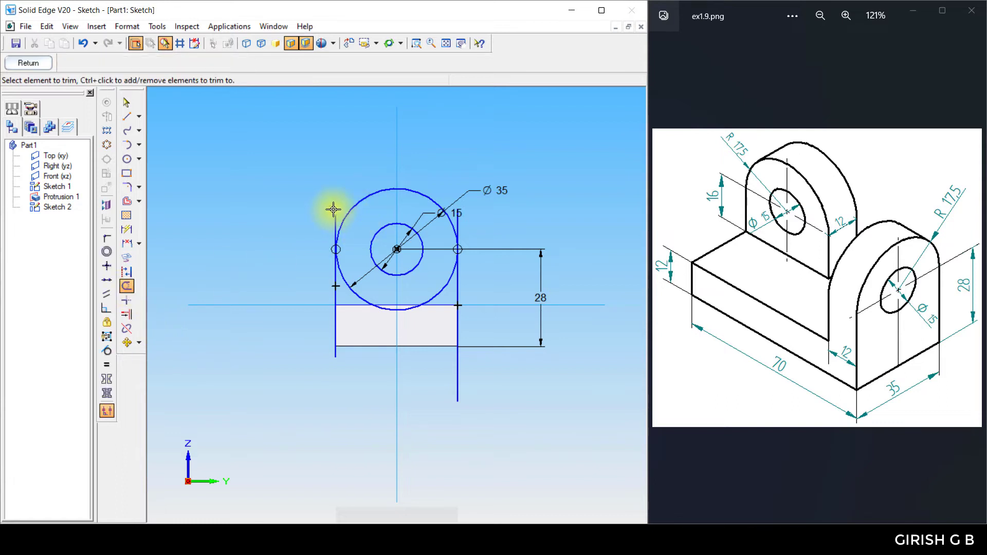
pyautogui.click(334, 214)
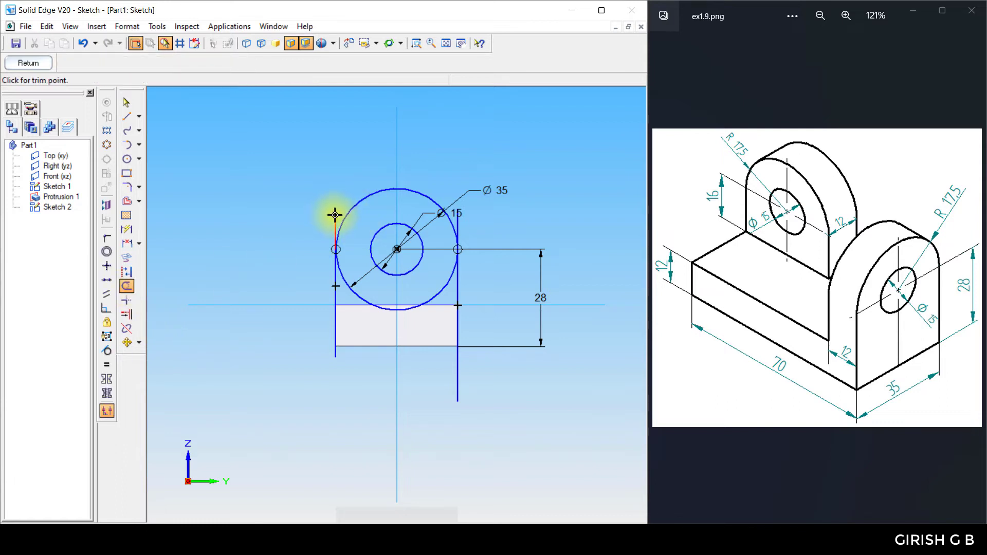
pyautogui.click(457, 215)
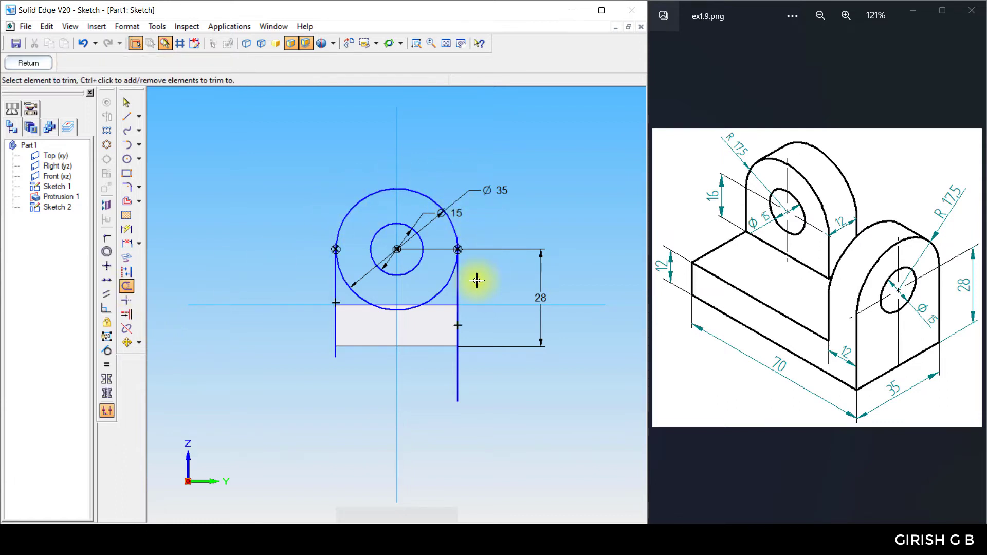
pyautogui.click(434, 297)
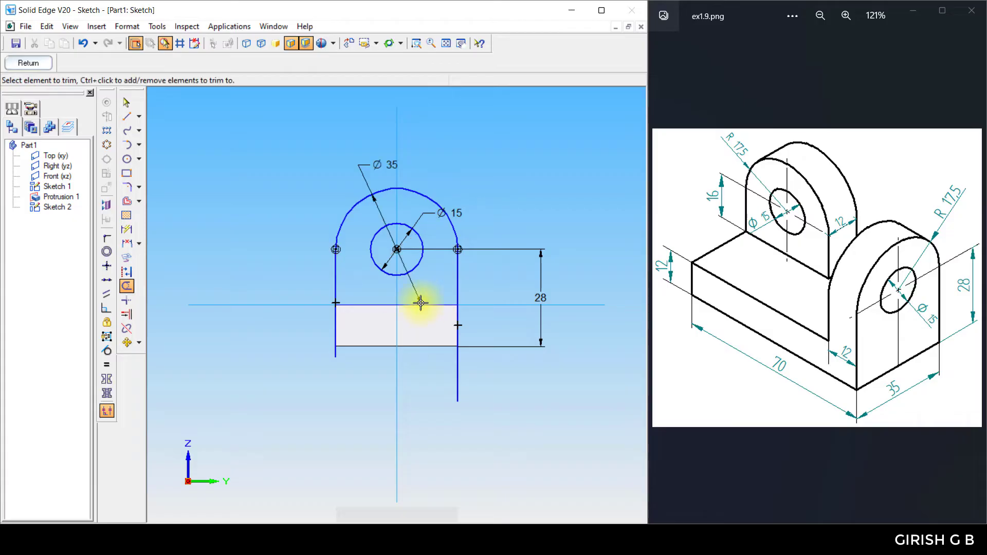
# Step: Draw a horizontal line across both vertical lines and make it collinear with the horizontal reference line at the block's top edge
pyautogui.click(127, 117)
pyautogui.click(278, 292)
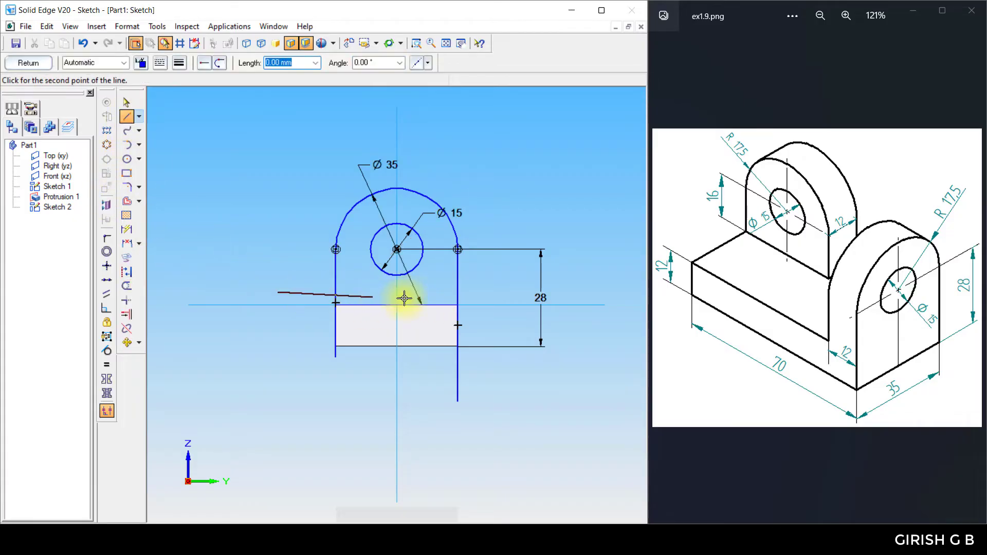
pyautogui.click(487, 293)
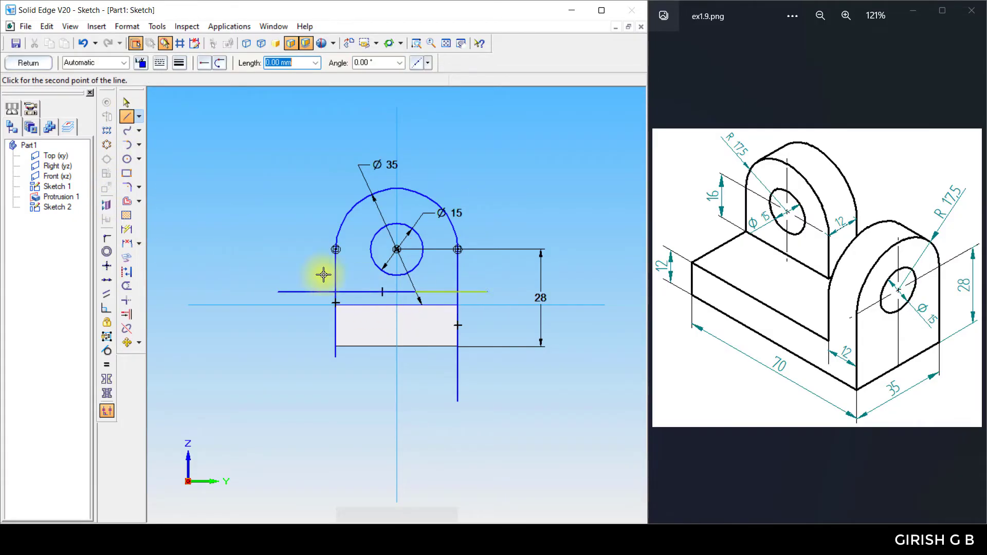
pyautogui.click(123, 284)
pyautogui.click(303, 290)
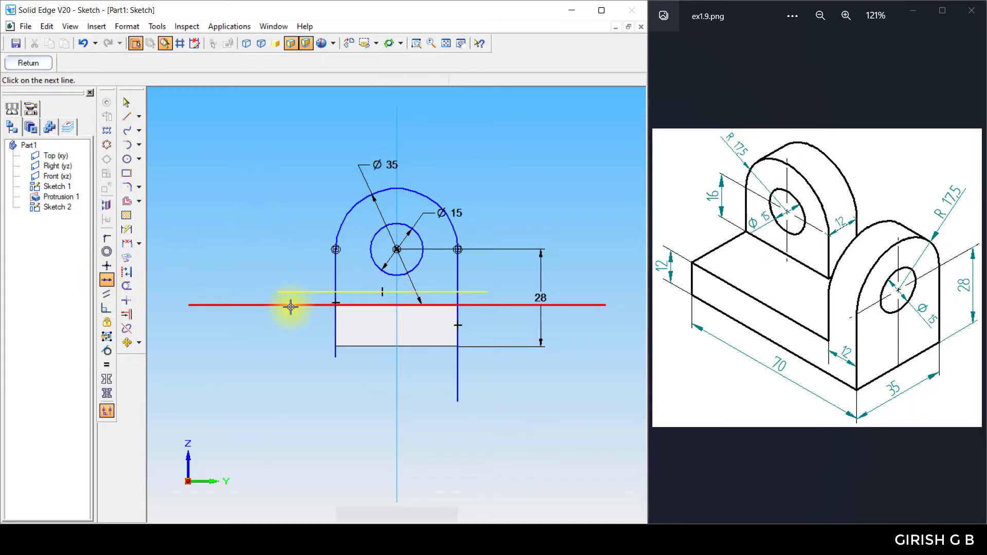
pyautogui.click(290, 306)
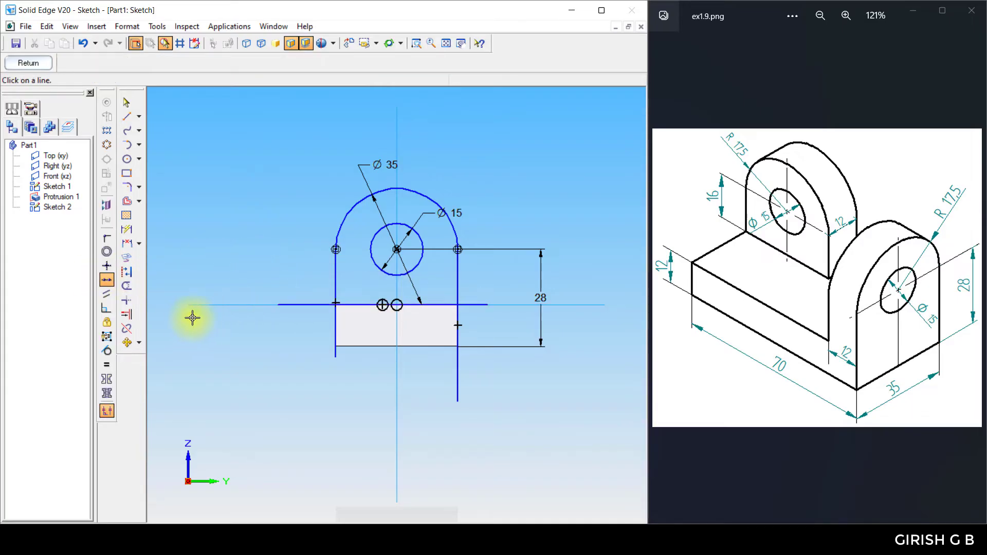
# Step: Trim the line ends outside the lug profile at its lower corners and close the sketch
pyautogui.click(126, 287)
pyautogui.moveTo(303, 297)
pyautogui.mouseDown()
pyautogui.moveTo(317, 321)
pyautogui.moveTo(345, 334)
pyautogui.mouseUp()
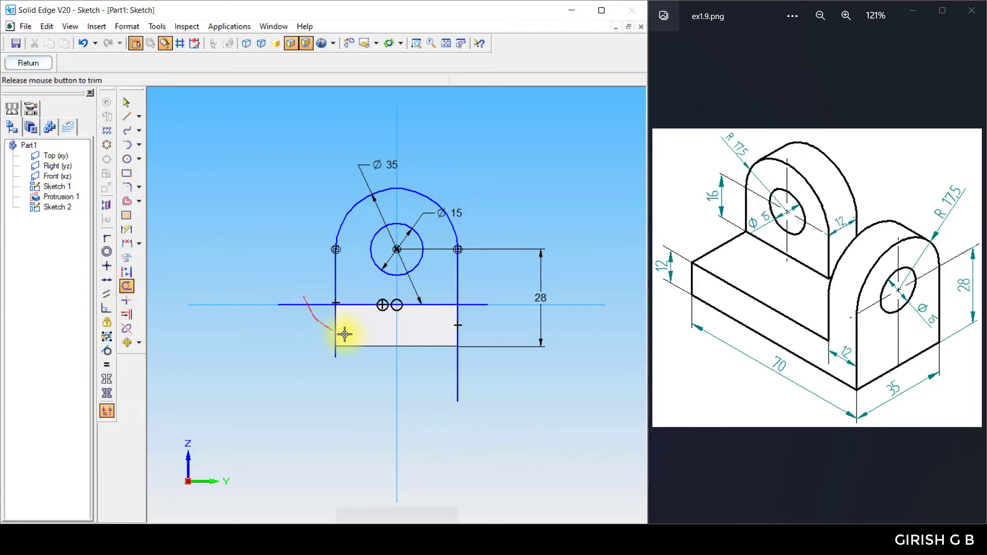
pyautogui.moveTo(456, 322); pyautogui.dragTo(481, 290)
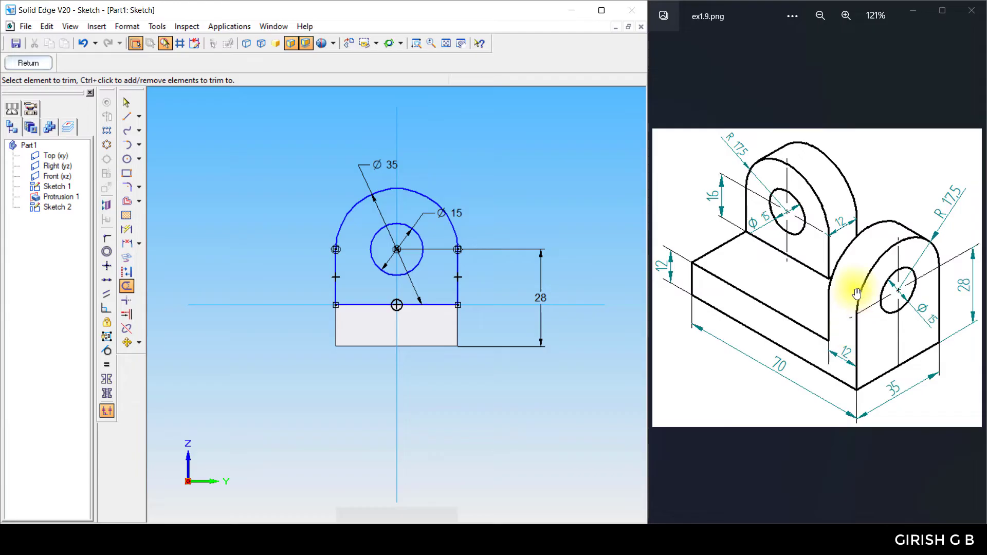
pyautogui.click(28, 62)
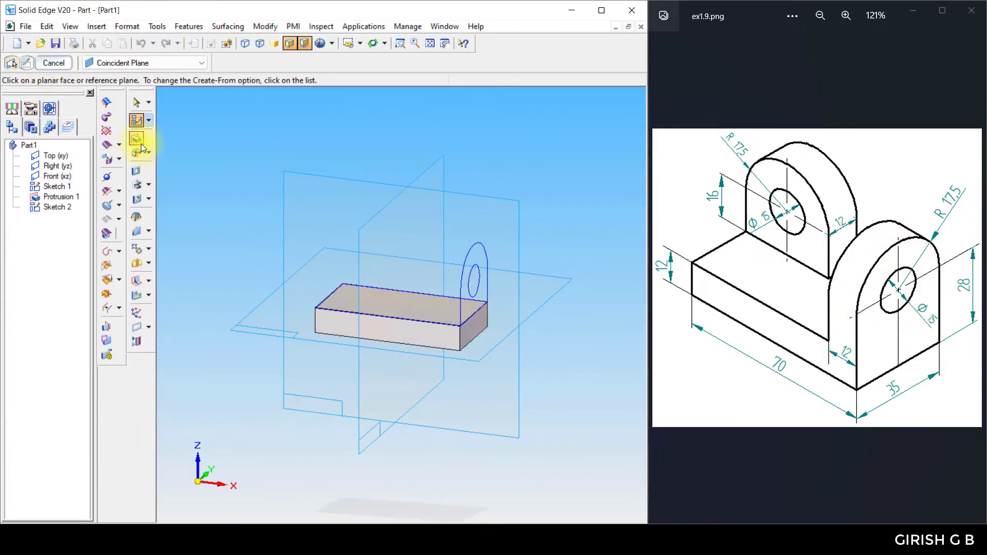
# Step: Extrude the lug profile with its hole 12 mm inward over the base and finish the protrusion
pyautogui.click(140, 140)
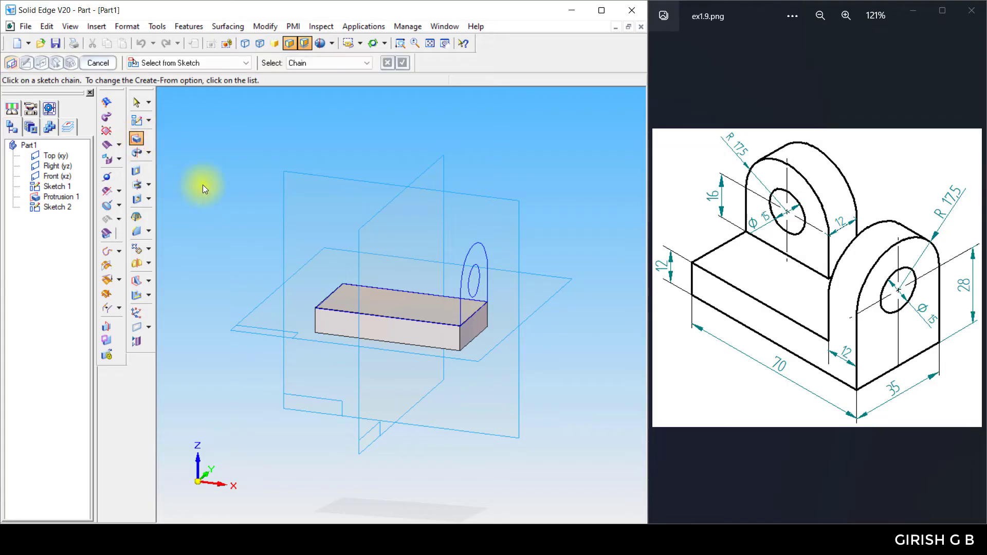
pyautogui.click(474, 247)
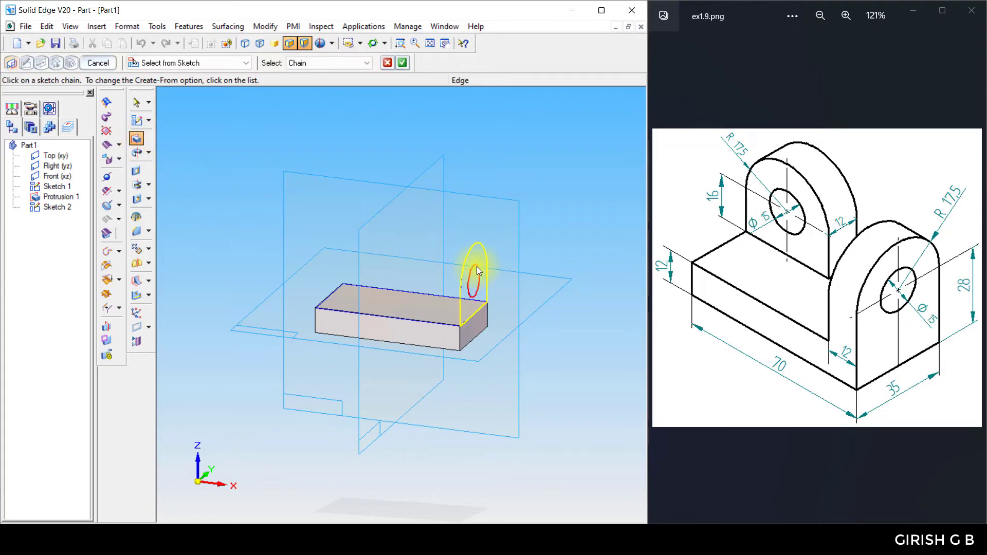
pyautogui.click(402, 63)
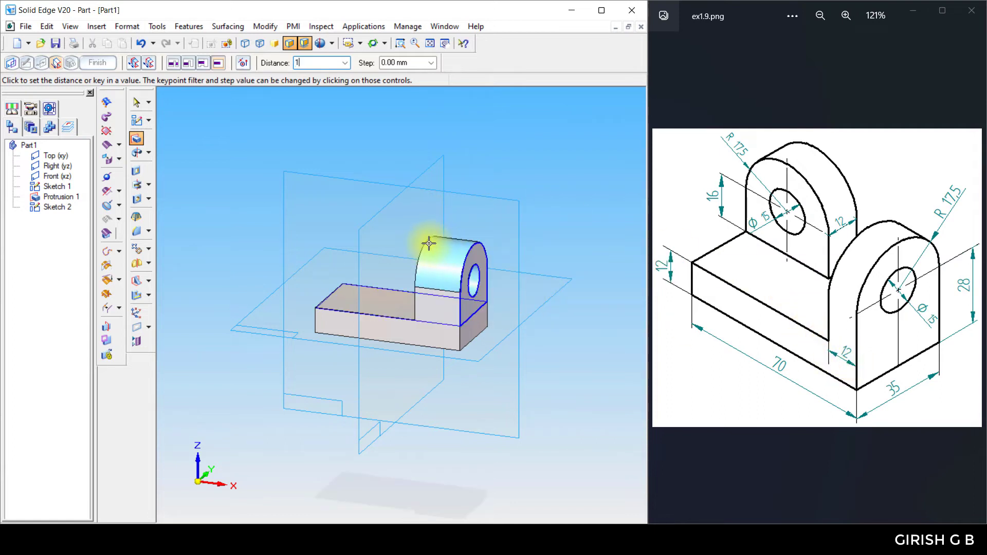
pyautogui.write('12')
pyautogui.press('Return')
pyautogui.click(439, 241)
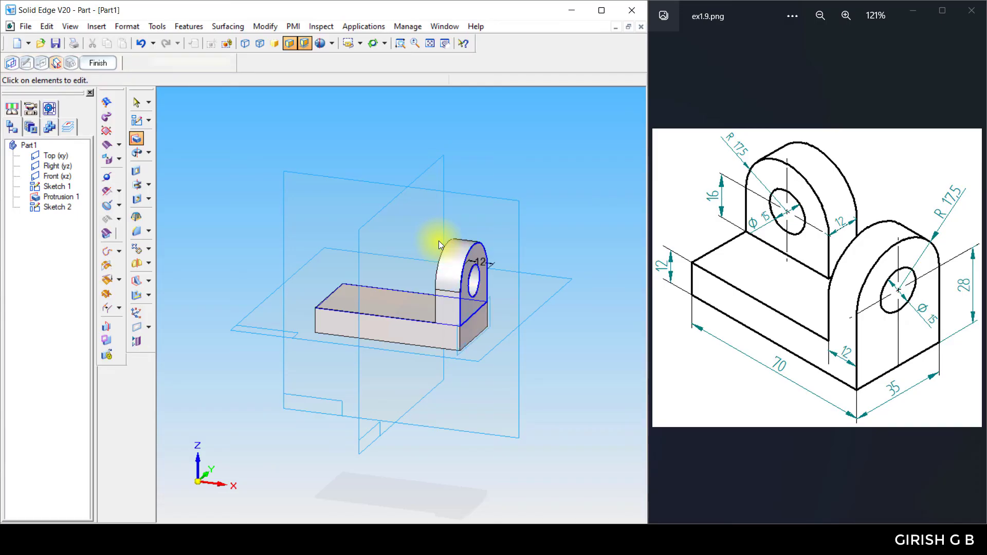
pyautogui.click(102, 63)
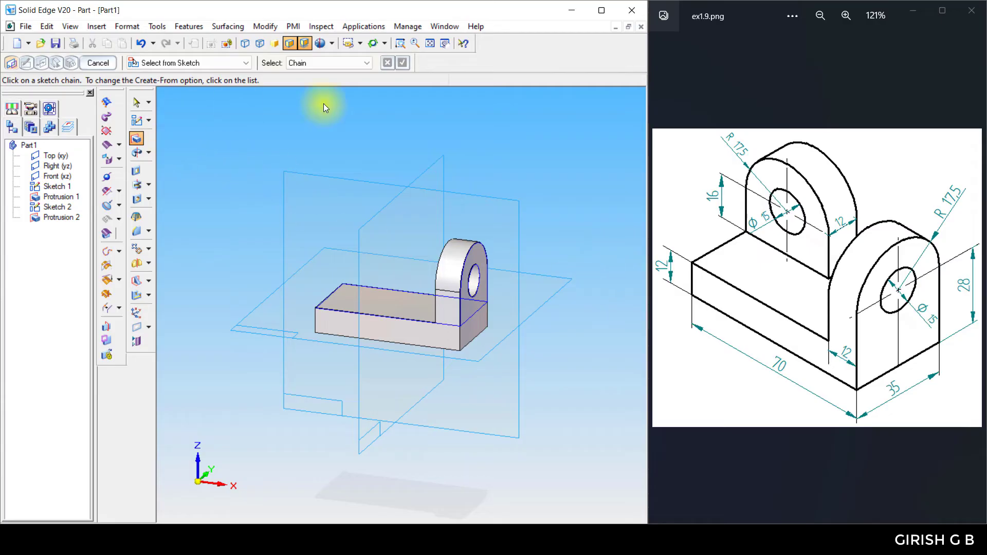
# Step: Leave the Protrusion command and start a new sketch on the base's 70 mm long side face
pyautogui.moveTo(575, 322); pyautogui.dragTo(549, 323, button='middle')
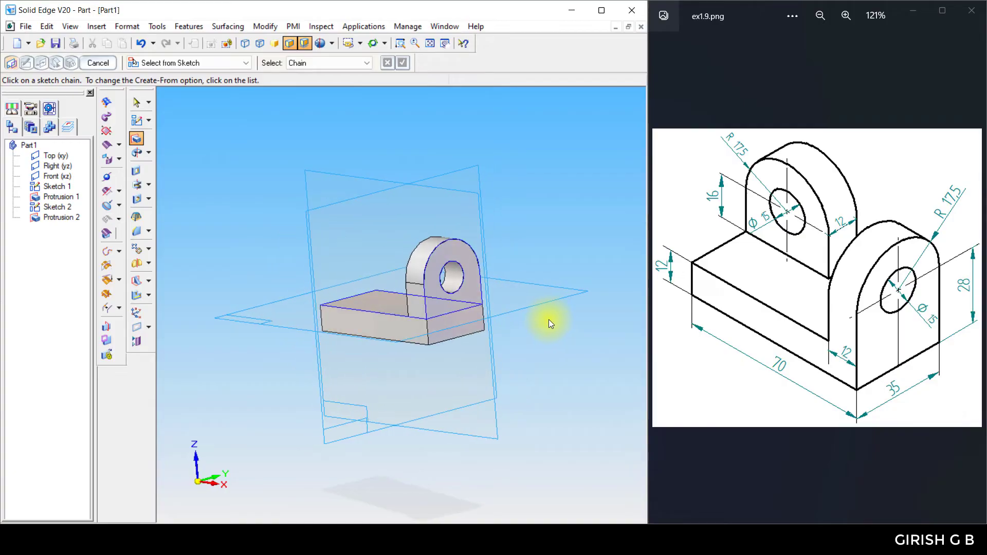
pyautogui.moveTo(548, 319); pyautogui.dragTo(447, 335, button='middle')
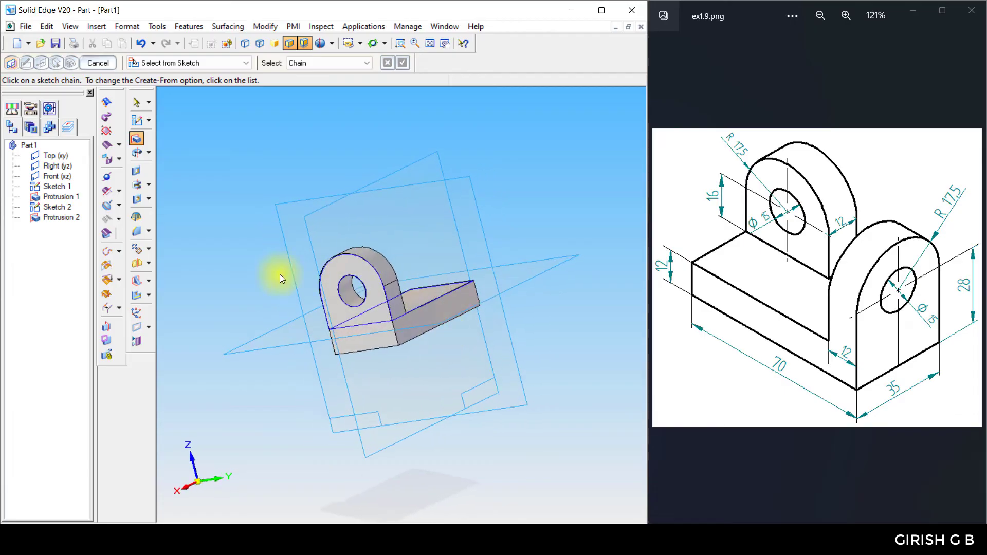
pyautogui.press('Escape')
pyautogui.click(383, 43)
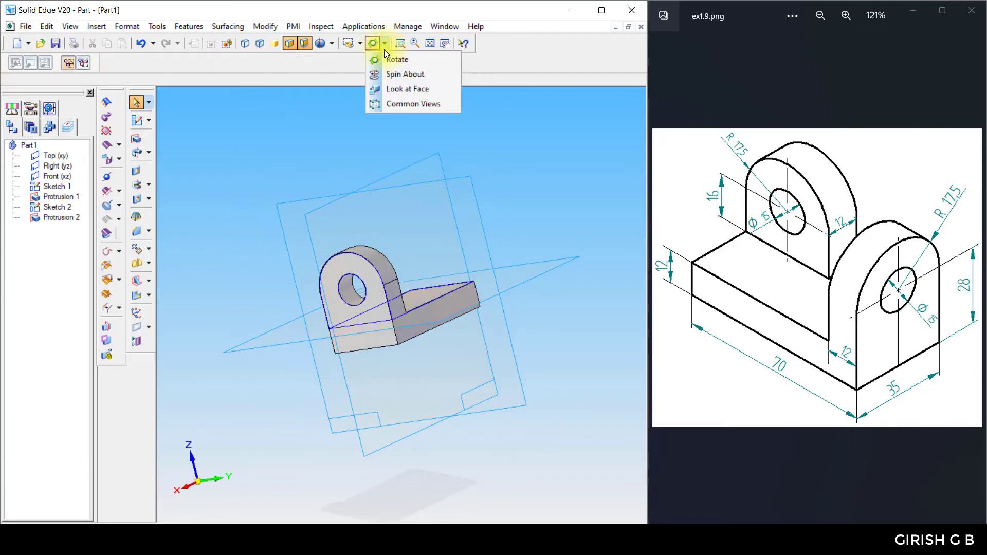
pyautogui.click(387, 59)
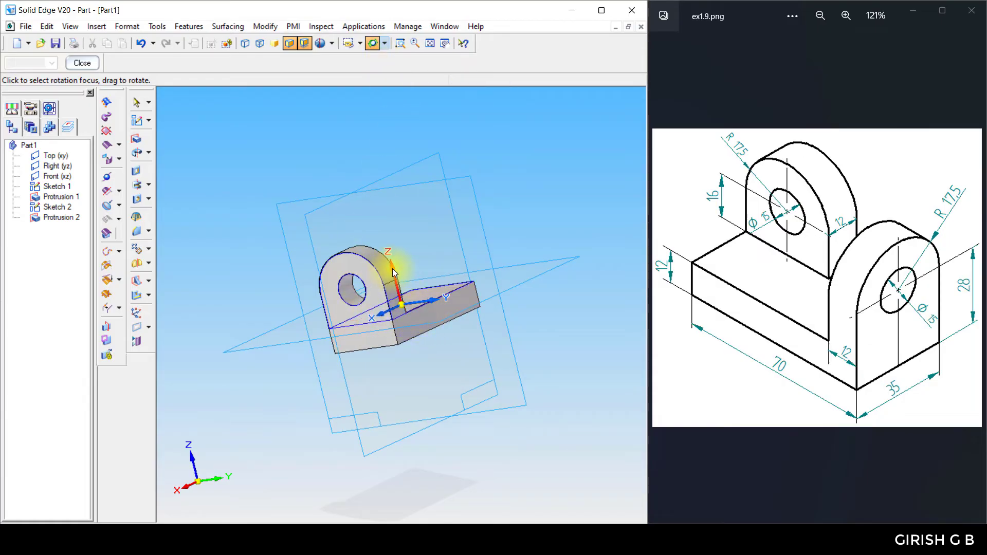
pyautogui.moveTo(392, 268); pyautogui.dragTo(369, 291)
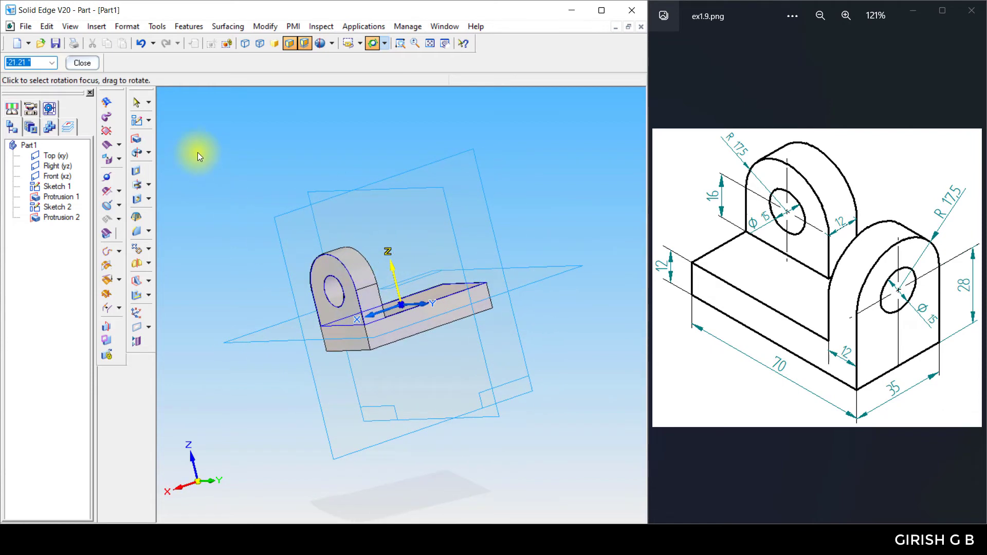
pyautogui.click(137, 121)
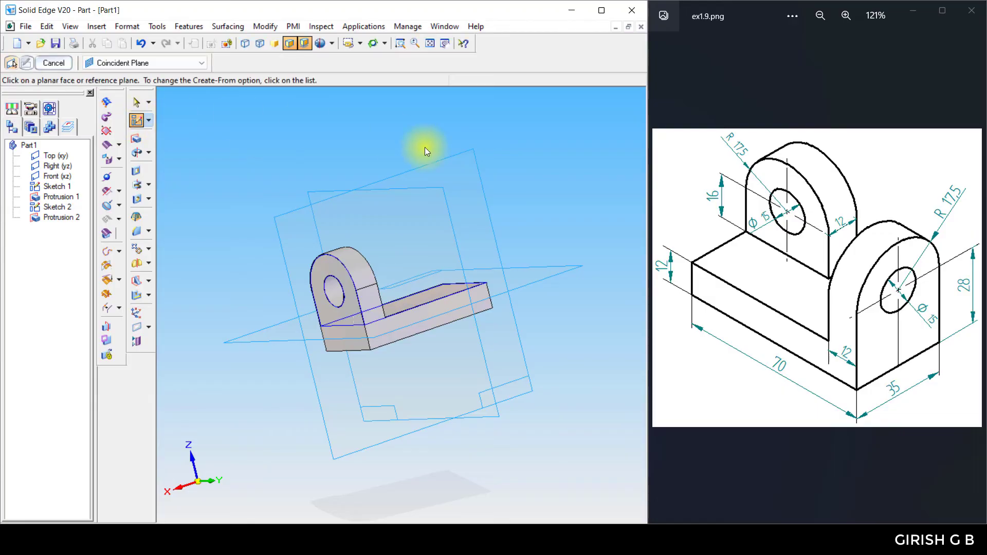
pyautogui.click(483, 310)
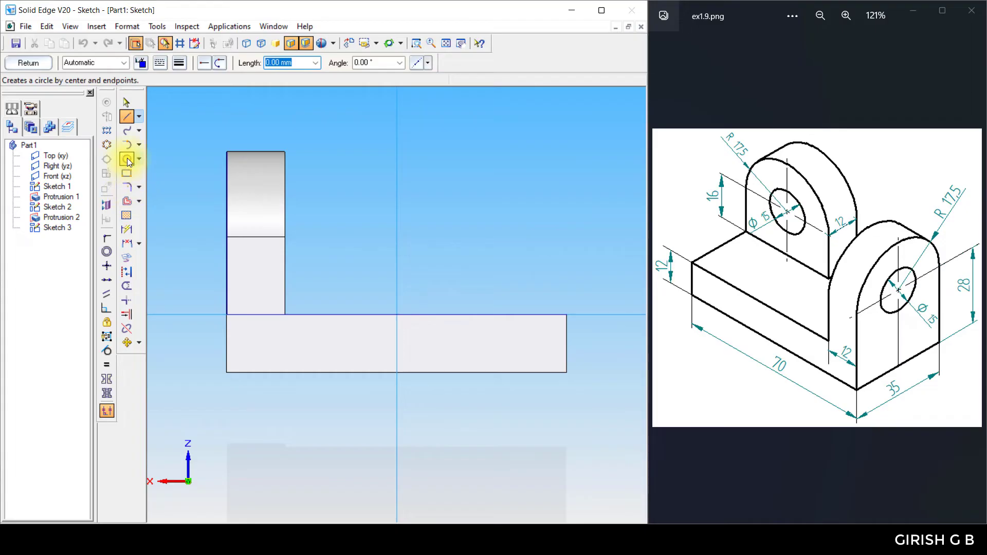
# Step: Draw a 35 mm circle above the base's free end and a separate 15 mm circle beside it
pyautogui.click(127, 159)
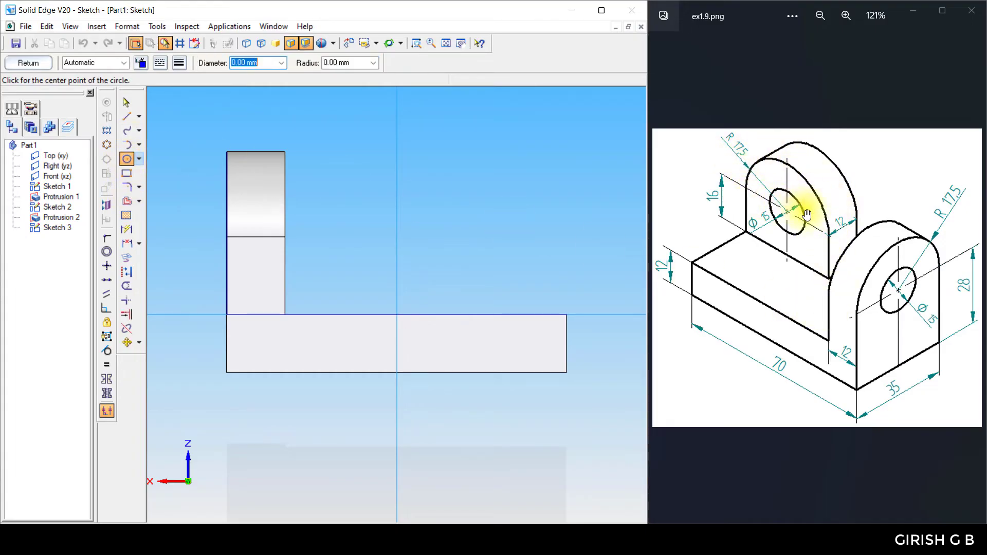
pyautogui.click(496, 199)
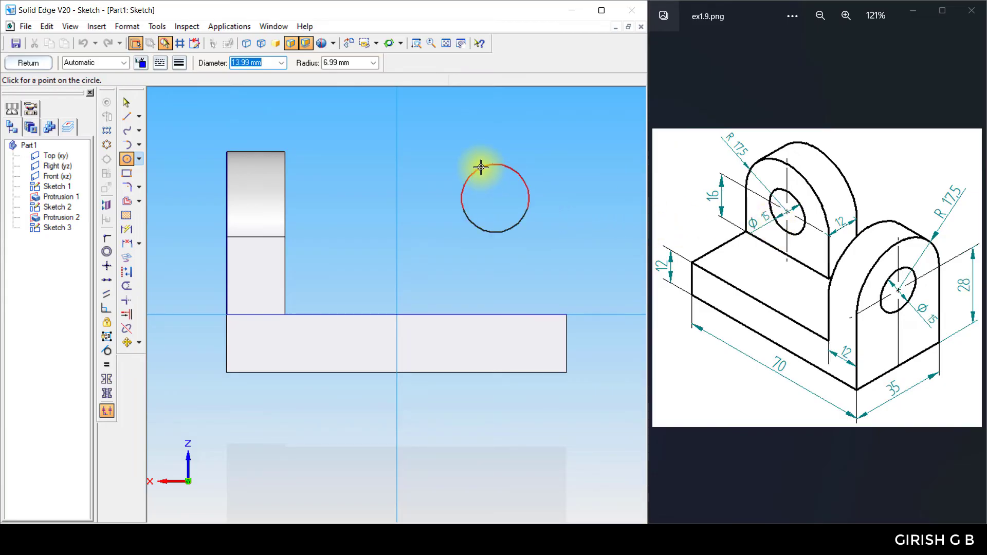
pyautogui.write('35')
pyautogui.press('Return')
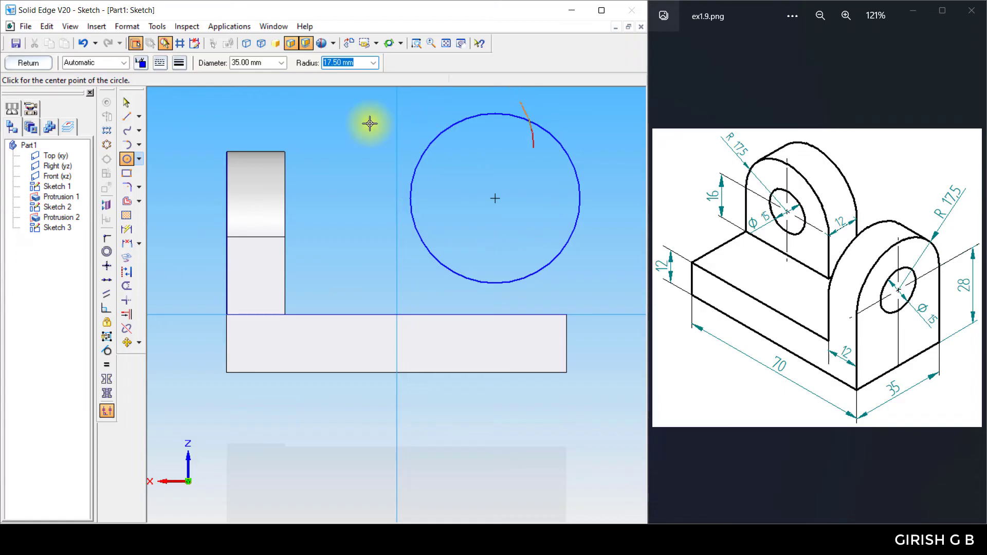
pyautogui.click(340, 144)
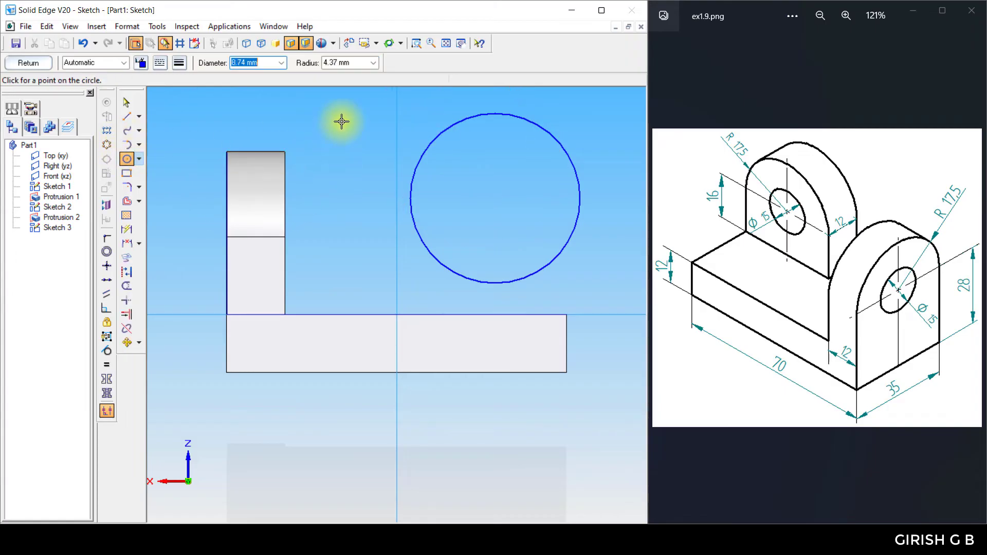
pyautogui.write('15')
pyautogui.press('Return')
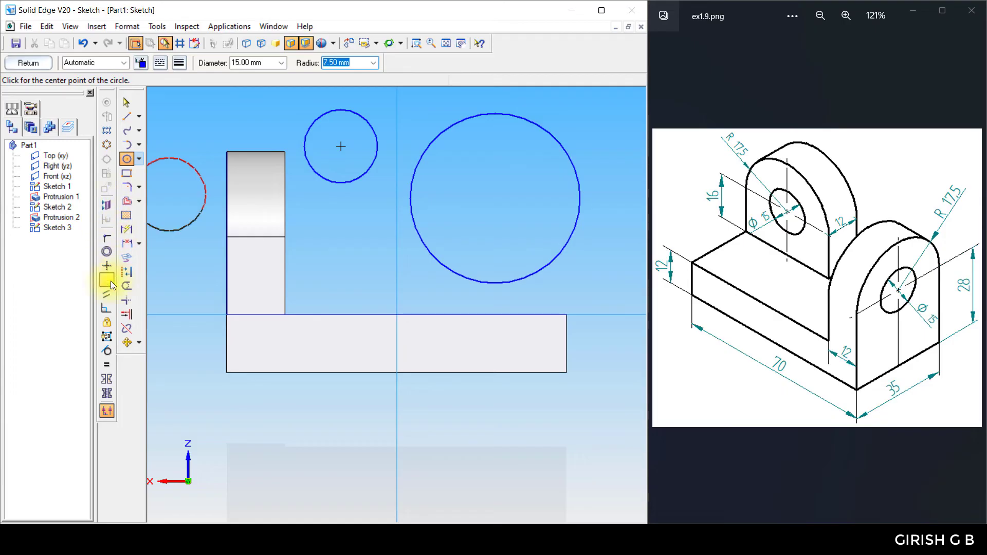
# Step: Make the 15 mm circle concentric with the 35 mm circle
pyautogui.click(106, 251)
pyautogui.click(349, 181)
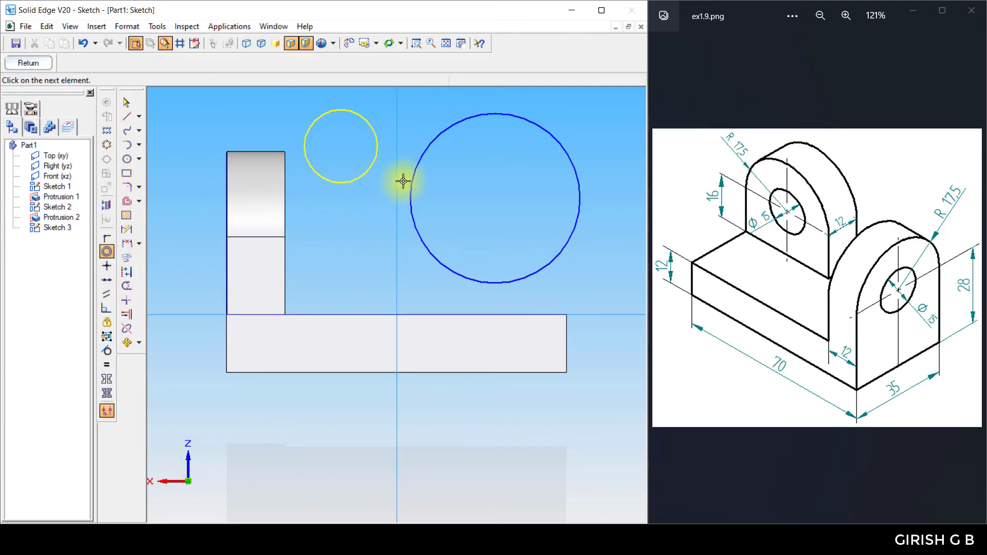
pyautogui.click(411, 180)
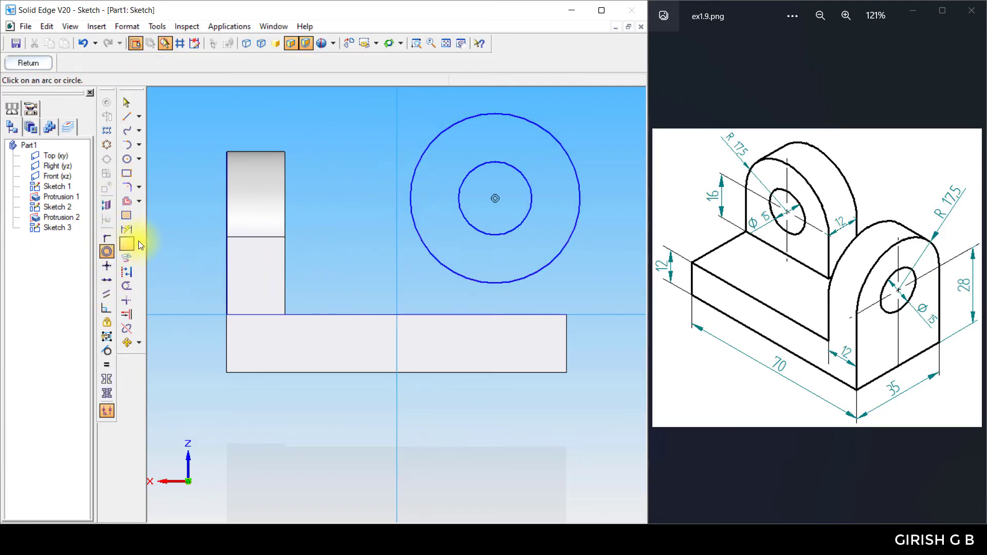
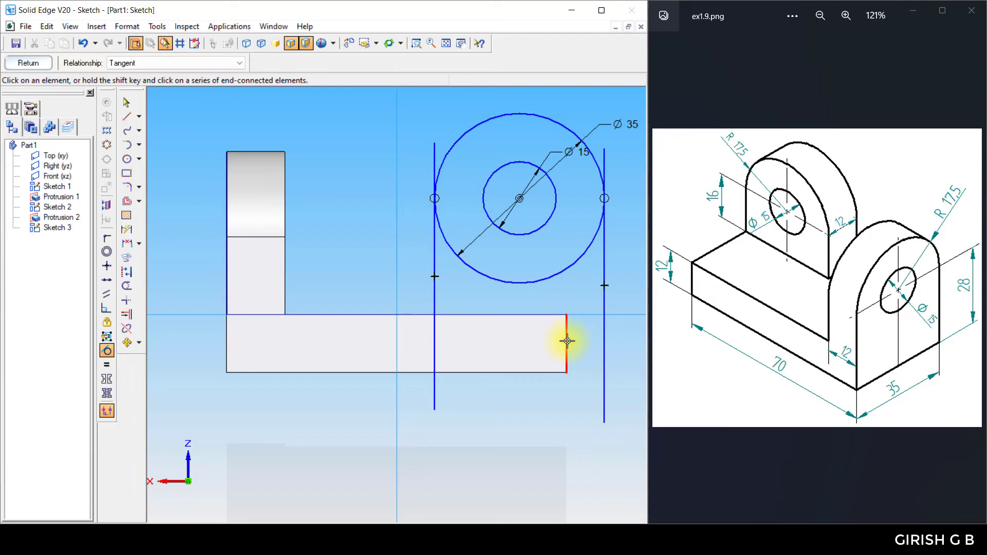
# Step: Make the outer vertical tangent line collinear with the base's end edge opposite the existing lug
pyautogui.click(104, 282)
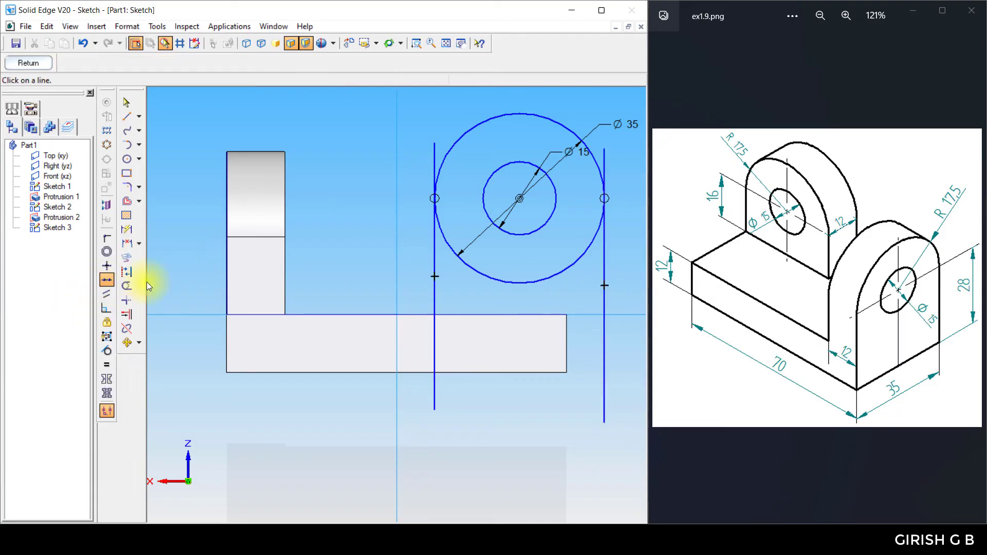
pyautogui.click(605, 335)
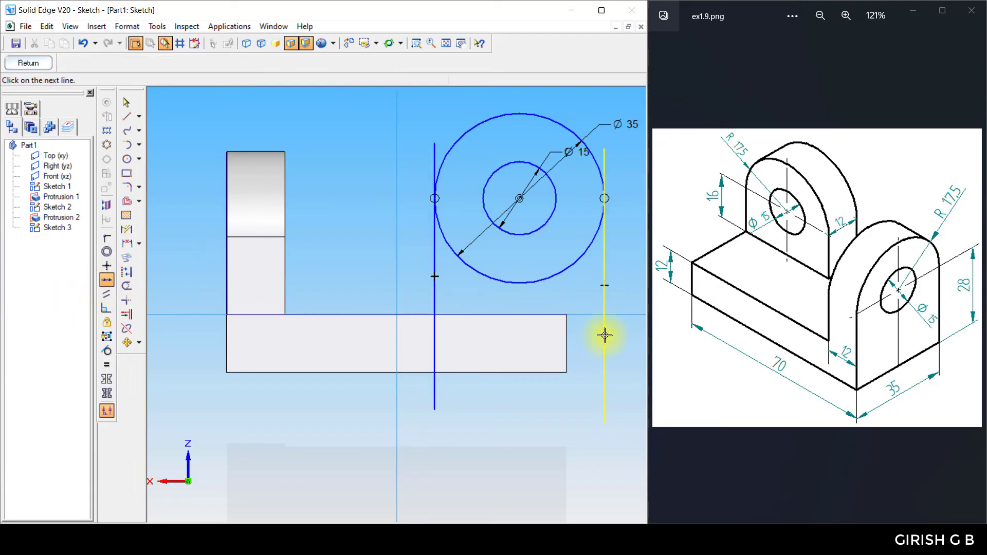
pyautogui.click(566, 343)
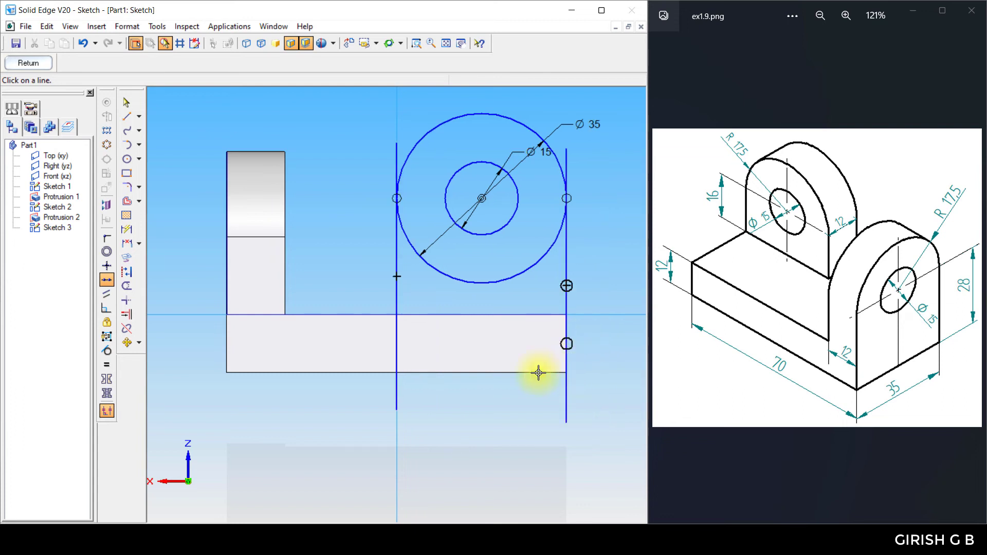
# Step: Trim the vertical line ends above the tangent points and the lower half of the 35 mm circle
pyautogui.click(130, 287)
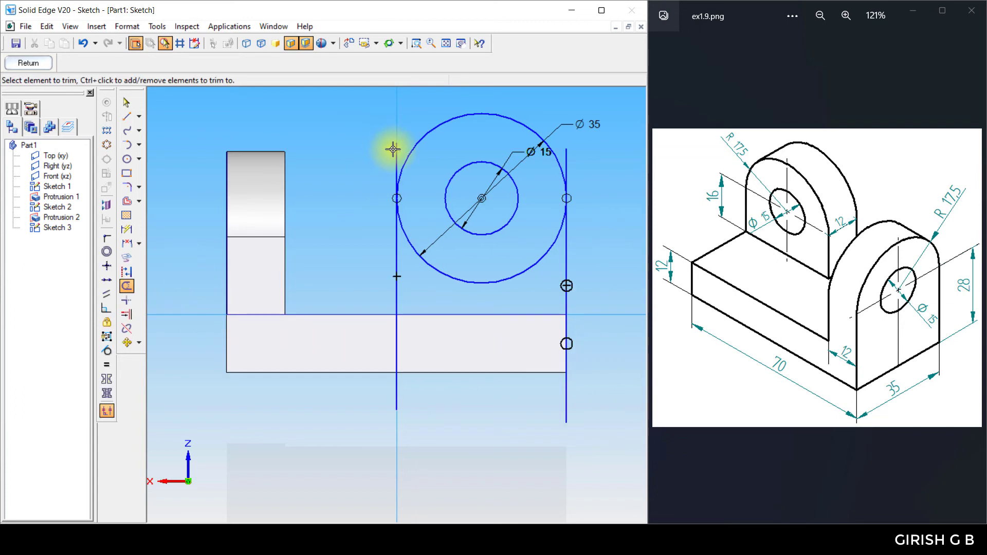
pyautogui.click(565, 148)
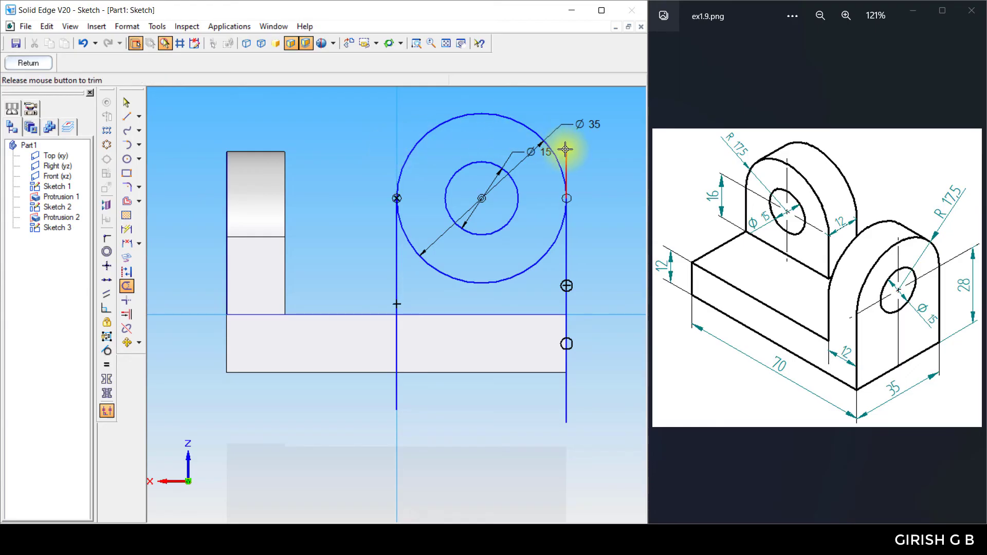
pyautogui.click(509, 276)
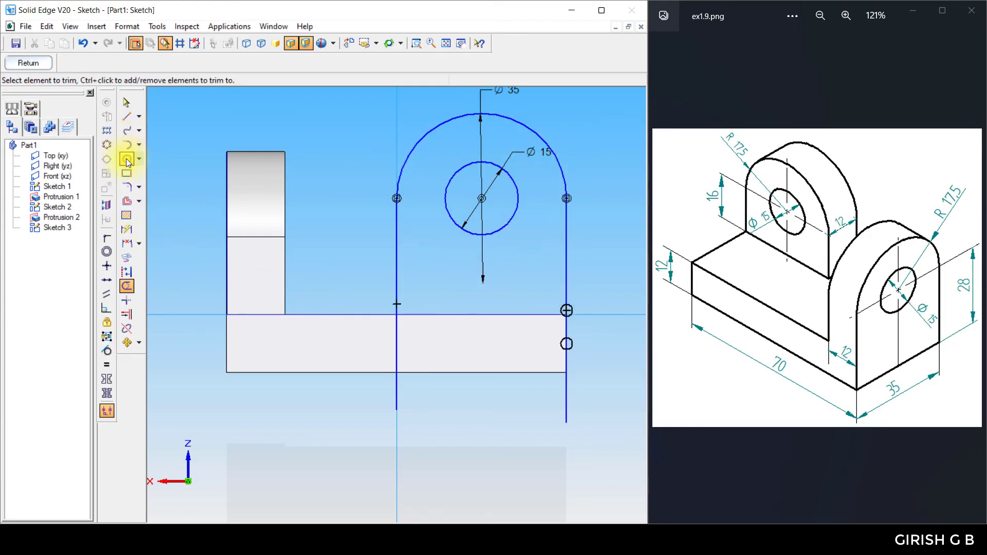
# Step: Draw a horizontal line across both vertical lines and make it collinear with the base's top edge
pyautogui.click(128, 118)
pyautogui.click(347, 304)
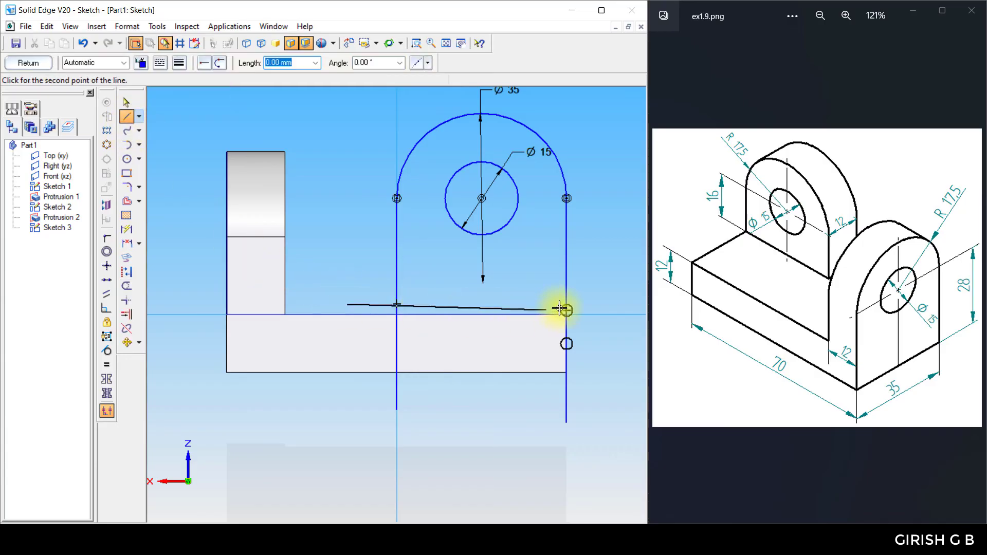
pyautogui.click(595, 304)
pyautogui.click(110, 280)
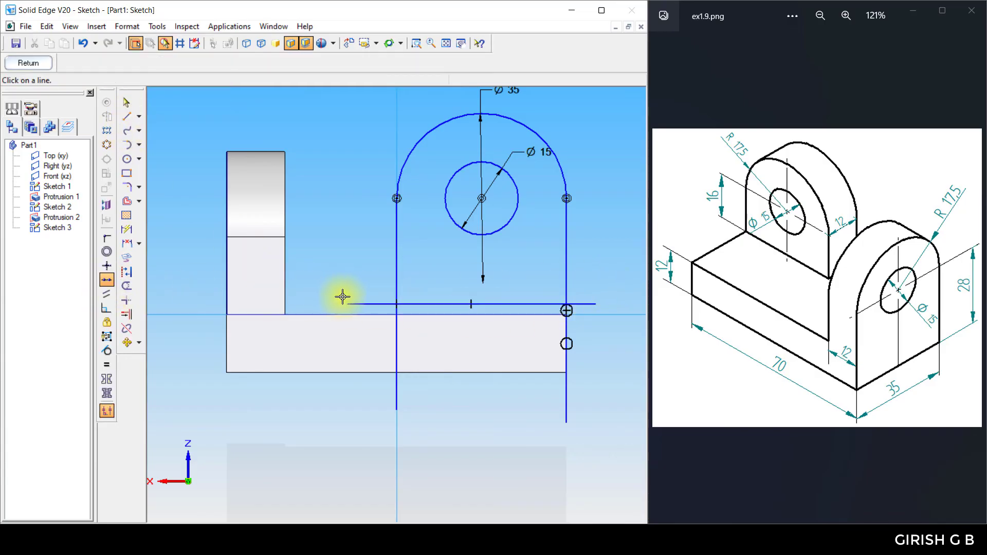
pyautogui.click(359, 304)
pyautogui.click(357, 314)
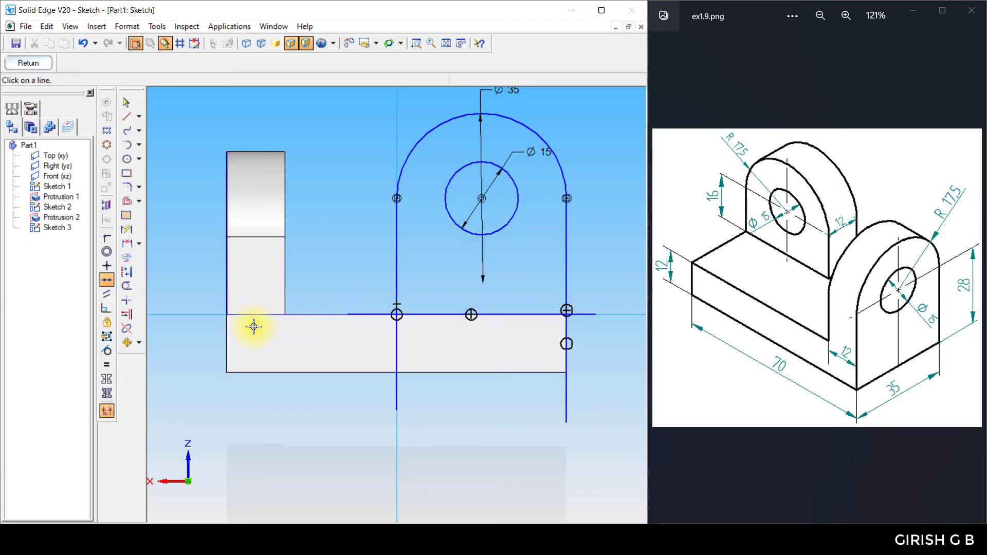
# Step: Trim the line ends beyond the profile's lower corners and dimension the hole centre 16 mm above the base's top edge
pyautogui.click(127, 286)
pyautogui.moveTo(362, 303)
pyautogui.mouseDown()
pyautogui.moveTo(379, 328)
pyautogui.moveTo(429, 357)
pyautogui.moveTo(541, 358)
pyautogui.moveTo(587, 310)
pyautogui.mouseUp()
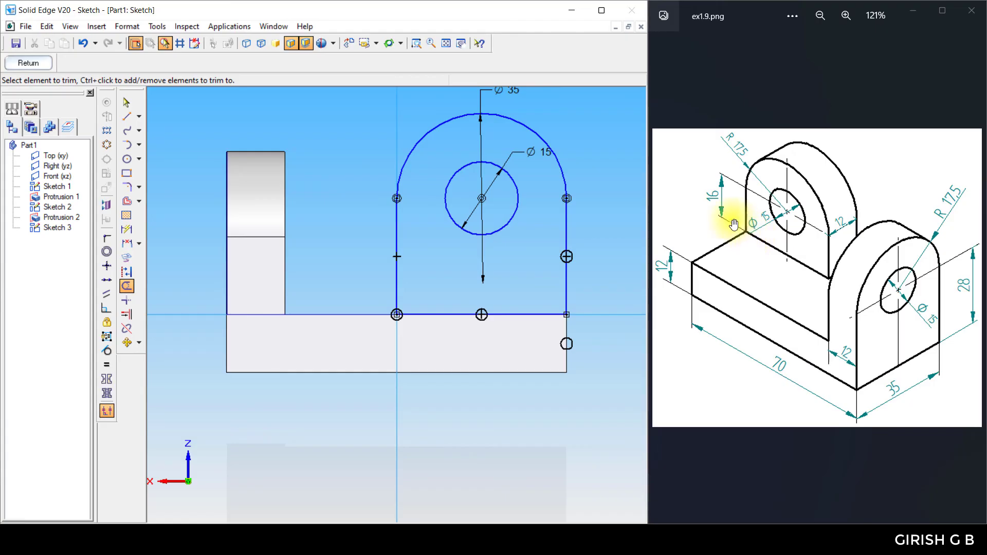
pyautogui.click(128, 232)
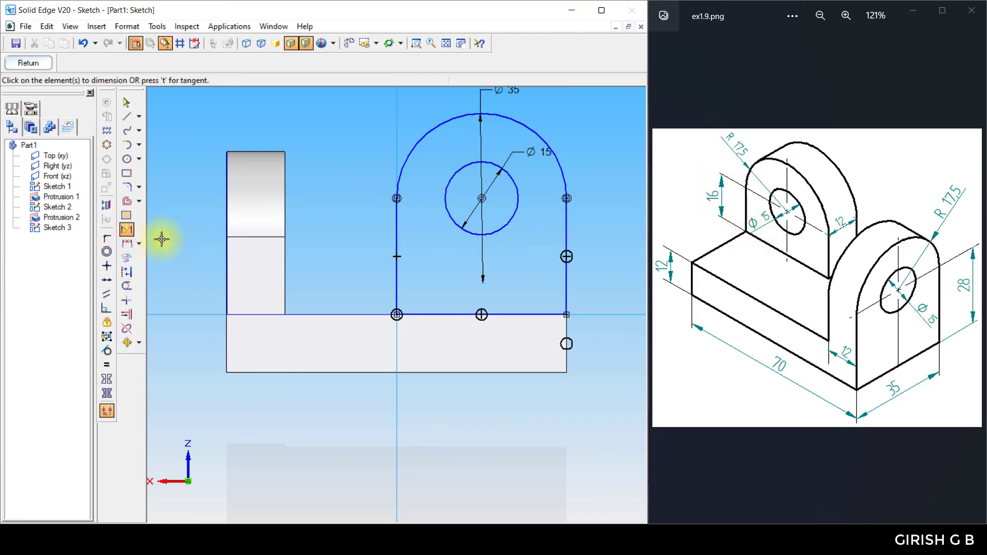
pyautogui.click(342, 314)
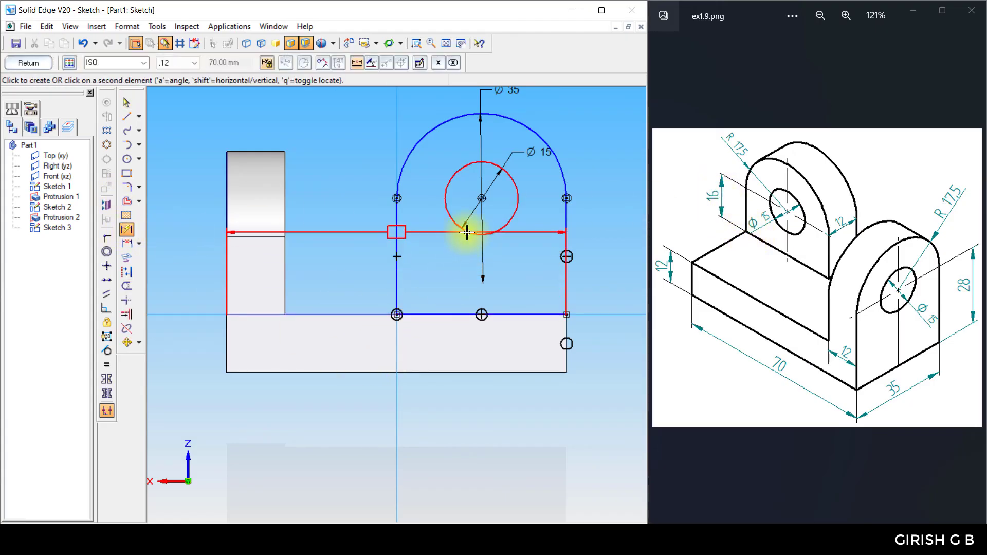
pyautogui.click(480, 200)
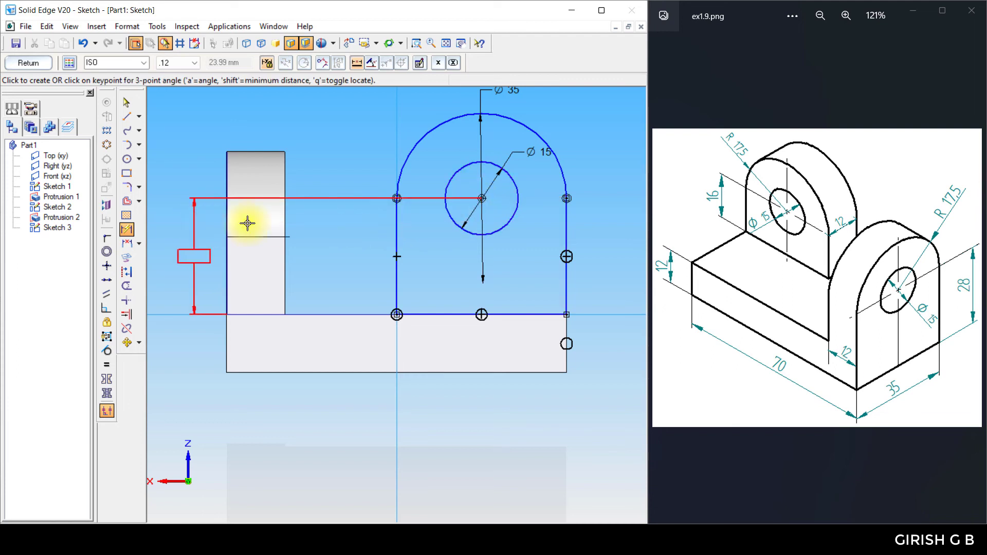
pyautogui.click(349, 234)
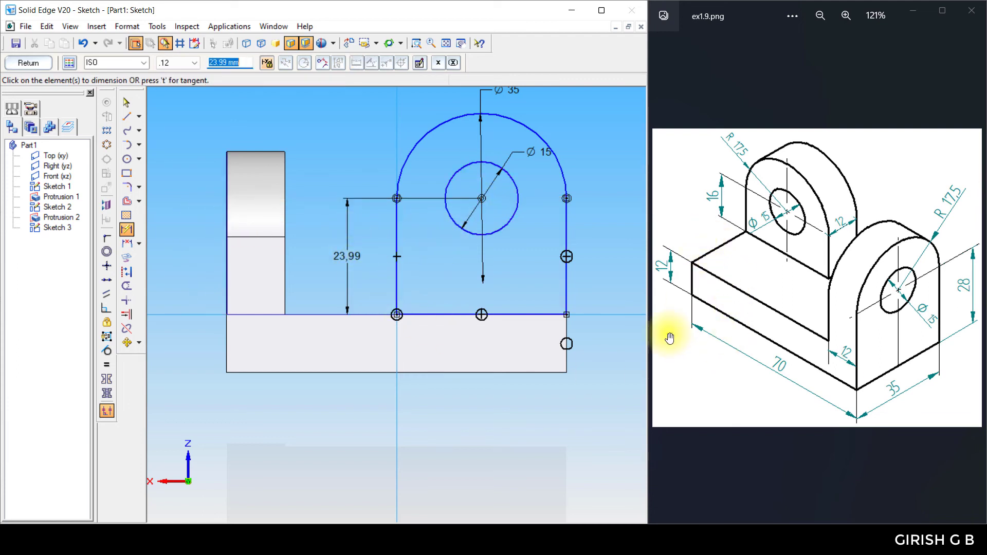
pyautogui.press('Return')
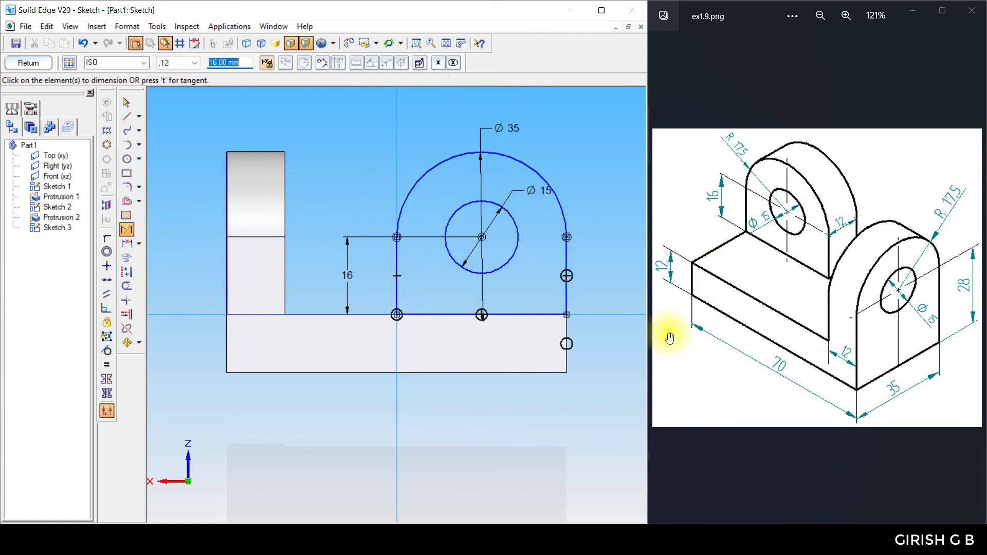
# Step: Close the second lug's profile and finish the sketch
pyautogui.click(16, 62)
pyautogui.click(13, 62)
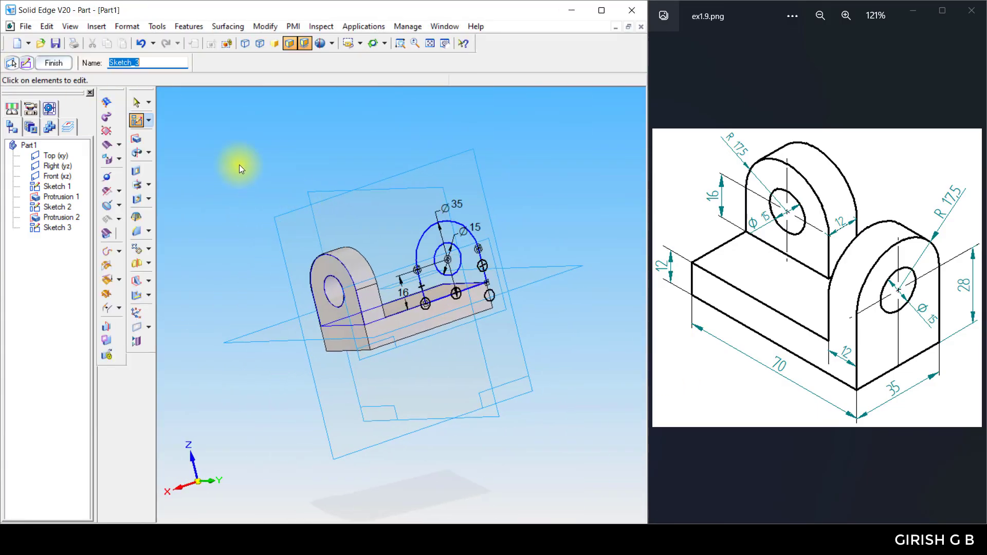
pyautogui.click(58, 64)
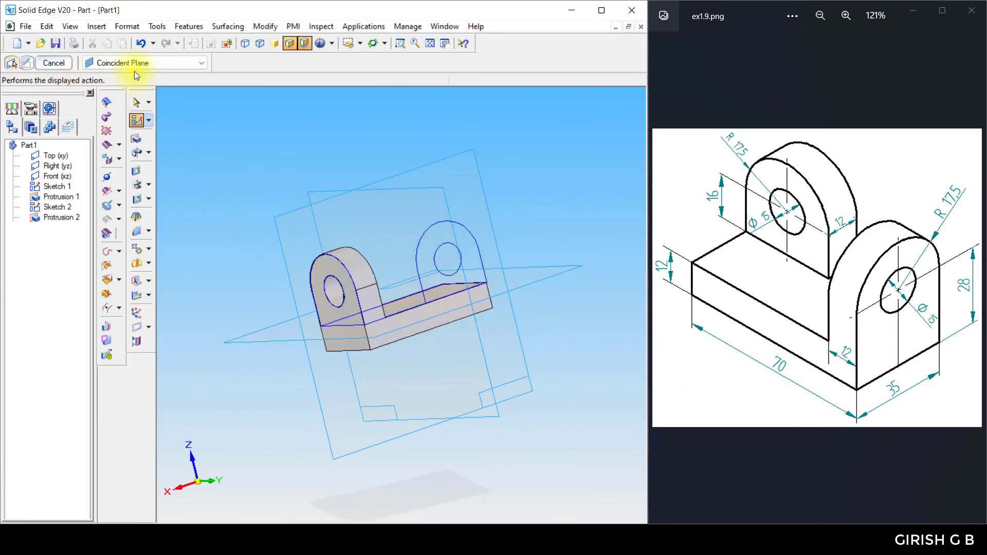
# Step: Extrude the second lug profile with its hole 12 mm inward over the base and finish the protrusion
pyautogui.click(360, 43)
pyautogui.click(363, 93)
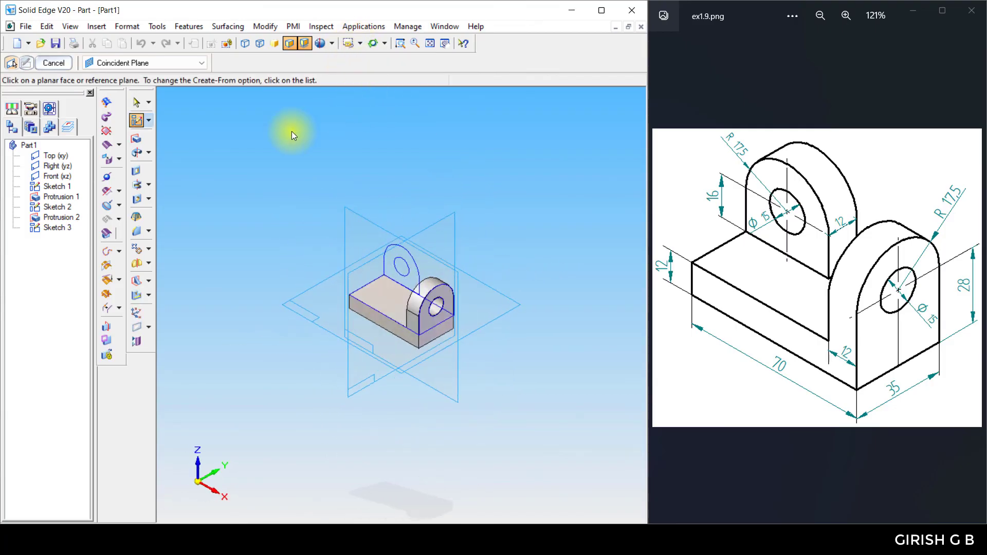
pyautogui.click(136, 139)
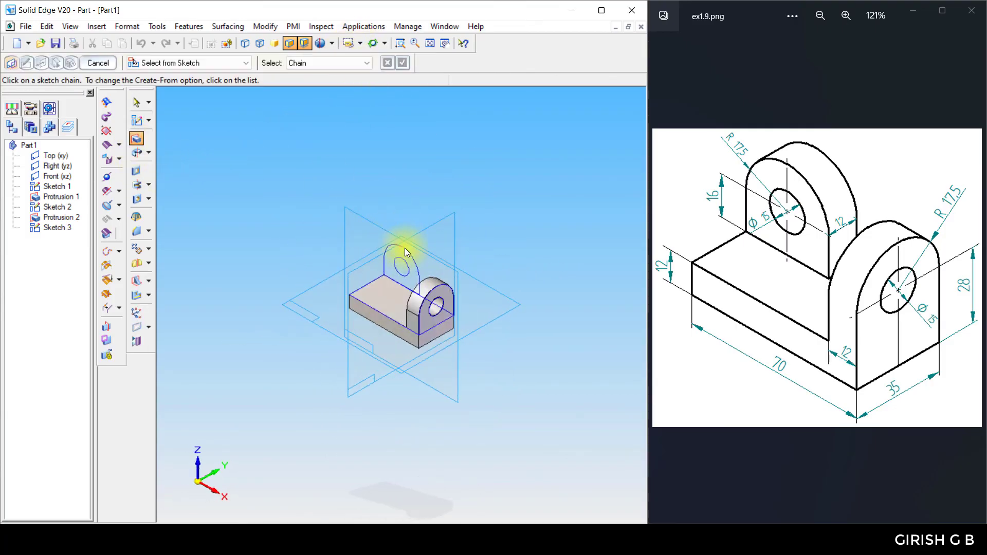
pyautogui.click(405, 261)
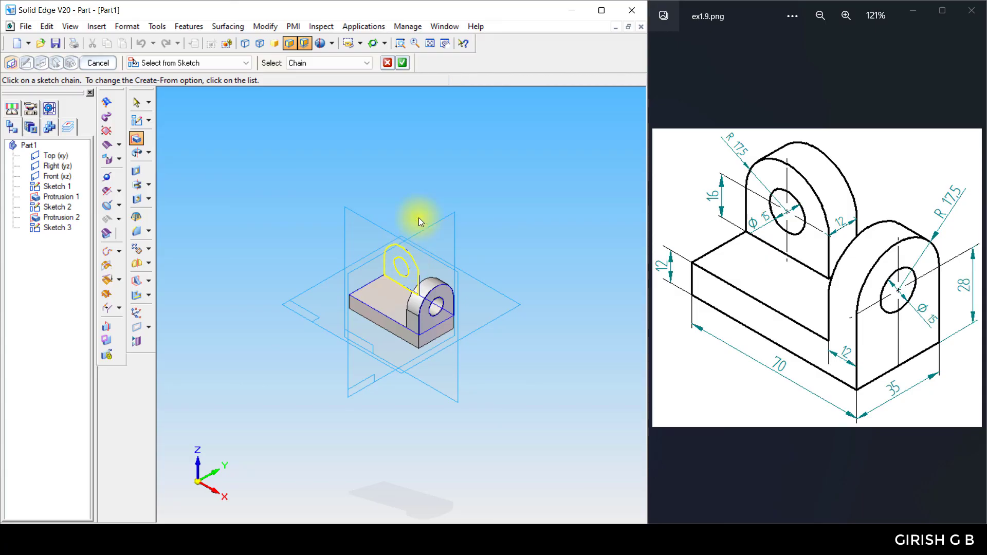
pyautogui.click(400, 63)
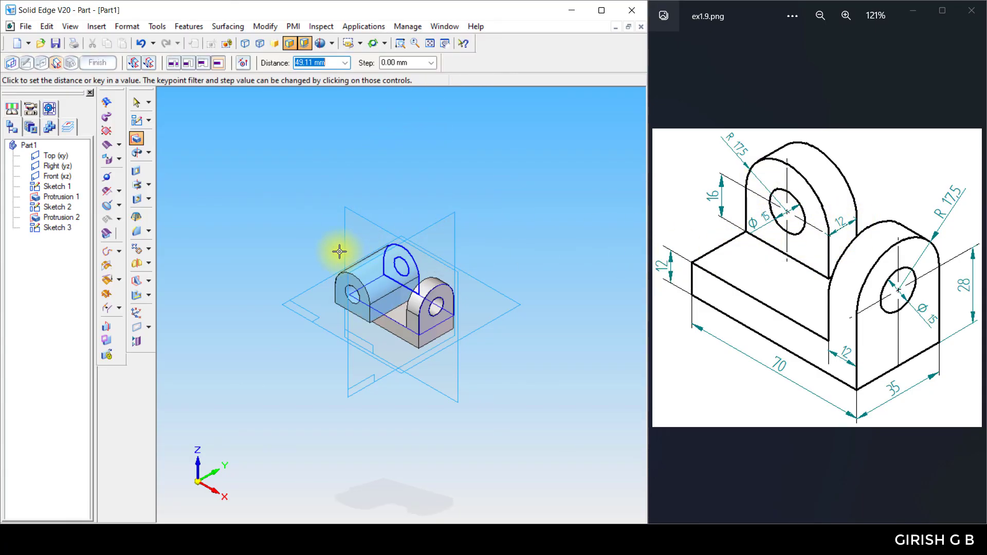
pyautogui.write('12')
pyautogui.press('Return')
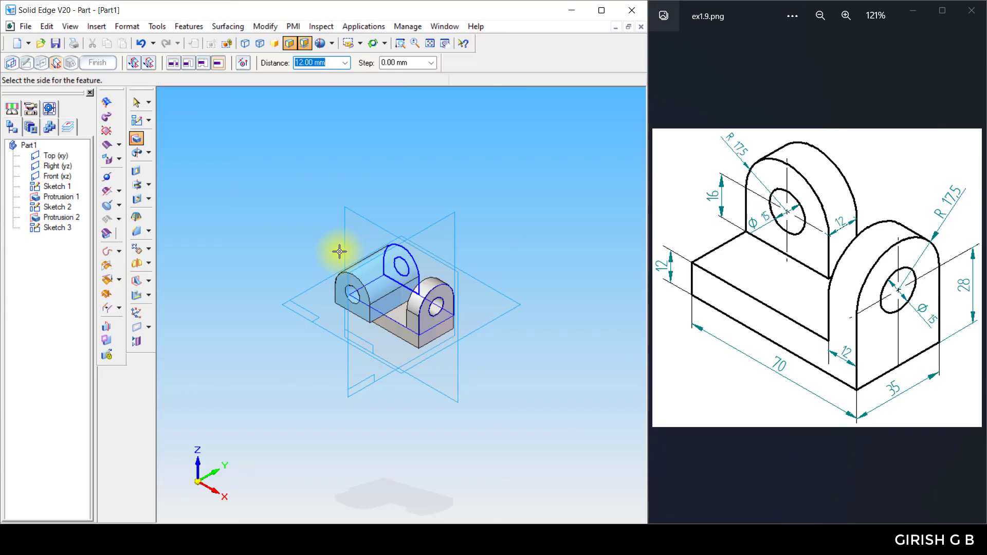
pyautogui.click(356, 246)
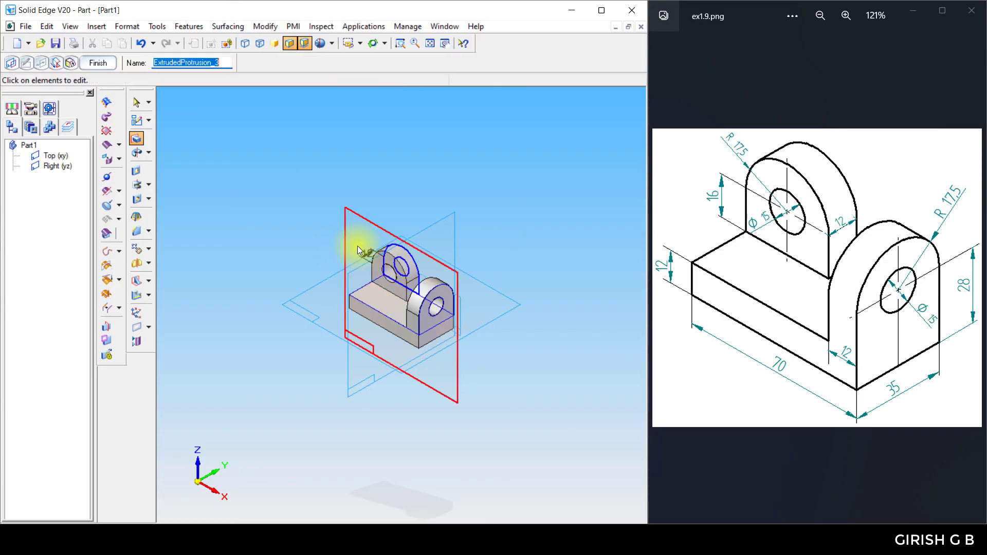
pyautogui.click(103, 62)
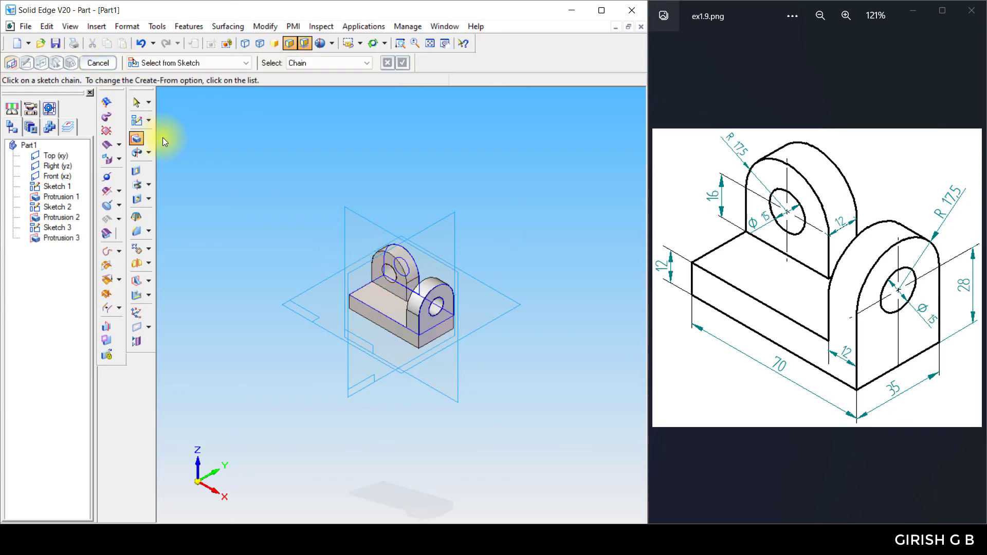
# Step: Hide all sketches and reference planes and fit the finished bracket in the view
pyautogui.rightClick(37, 298)
pyautogui.moveTo(84, 332)
pyautogui.click(206, 356)
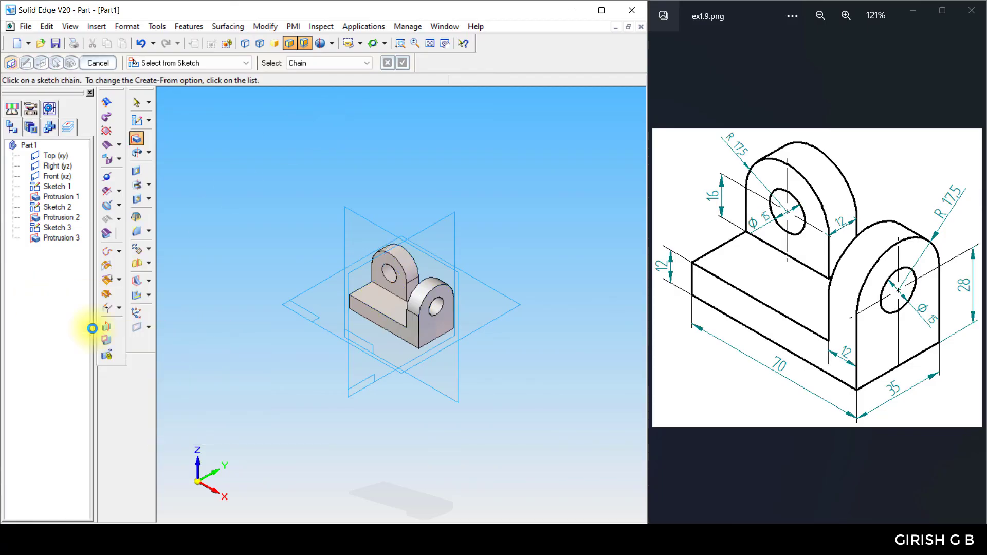
pyautogui.rightClick(42, 291)
pyautogui.click(205, 342)
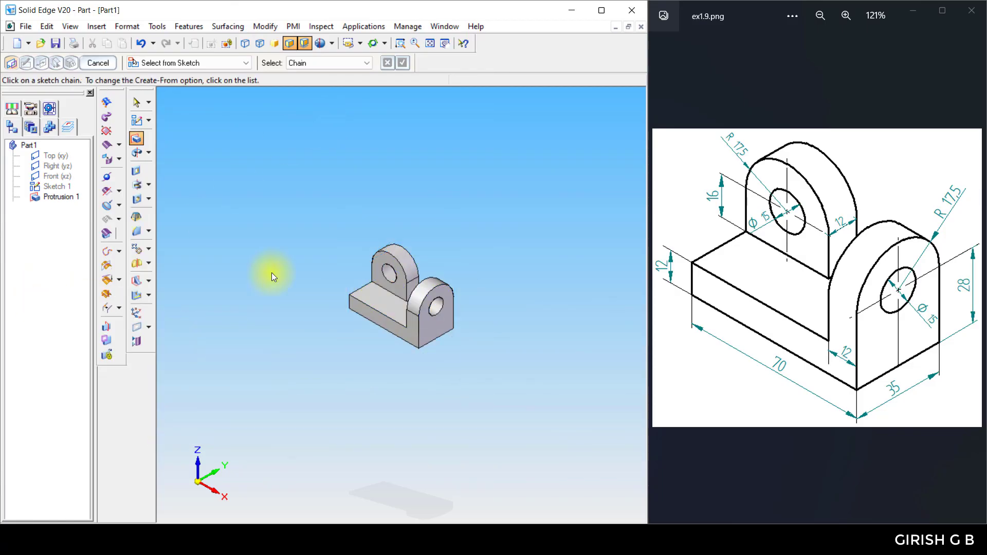
pyautogui.click(431, 44)
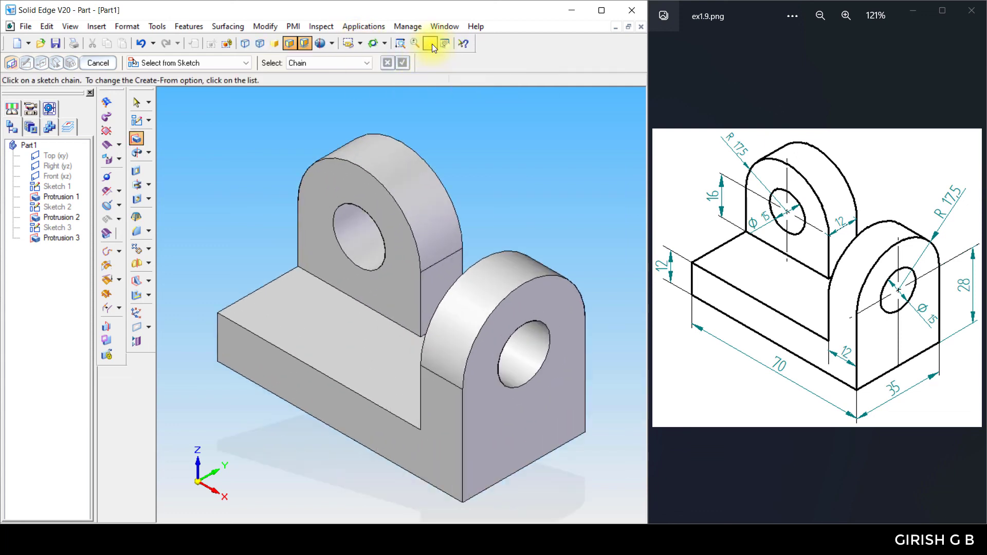